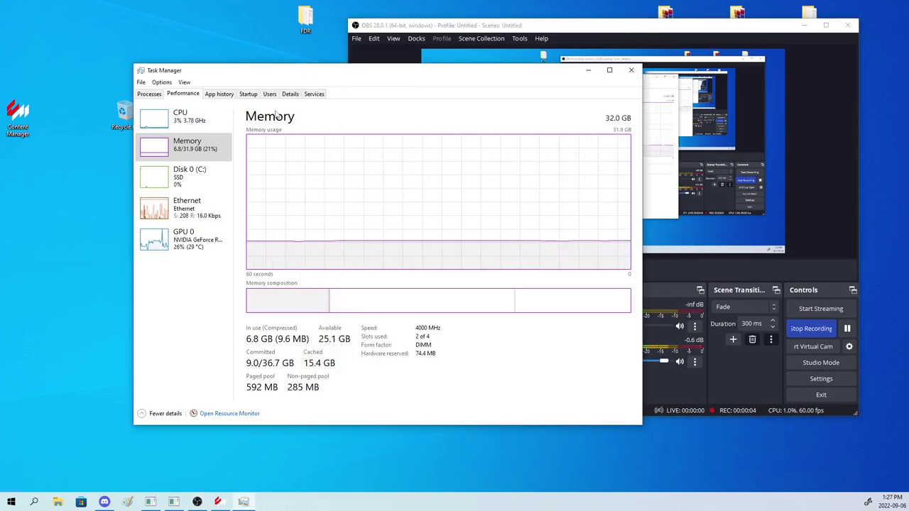
- Move Task Manager down and left, and repeatedly open and dismiss the taskbar context menu
{"action": "left_click_drag", "start_coordinate": [374, 76], "coordinate": [301, 84]}
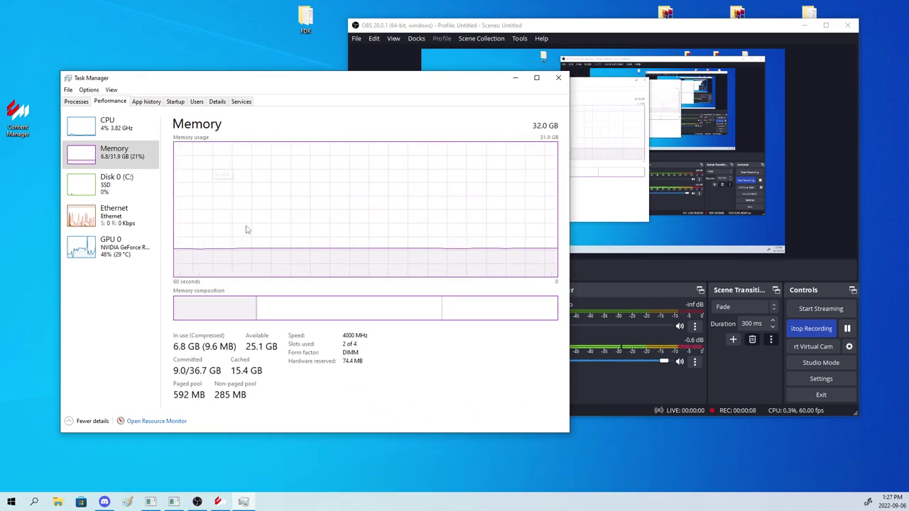
{"action": "right_click", "coordinate": [414, 499]}
{"action": "left_click", "coordinate": [377, 501]}
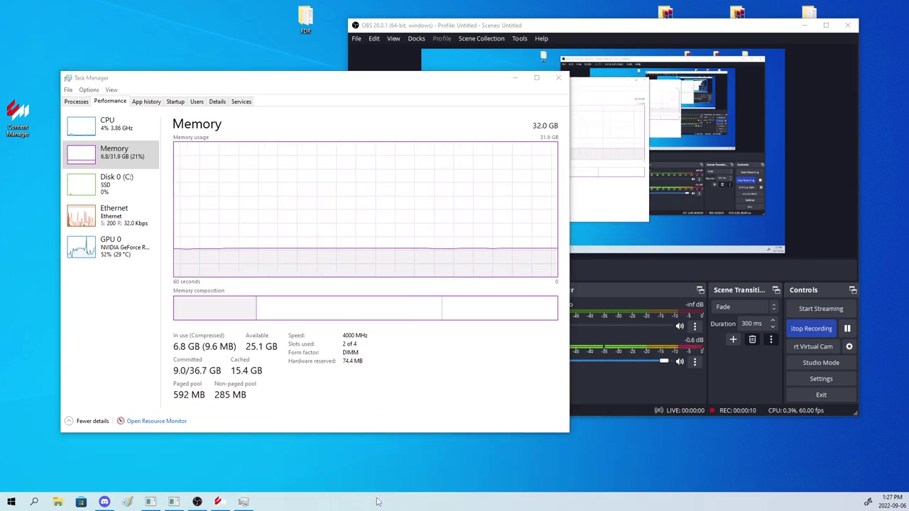
{"action": "right_click", "coordinate": [377, 501]}
{"action": "left_click", "coordinate": [378, 501]}
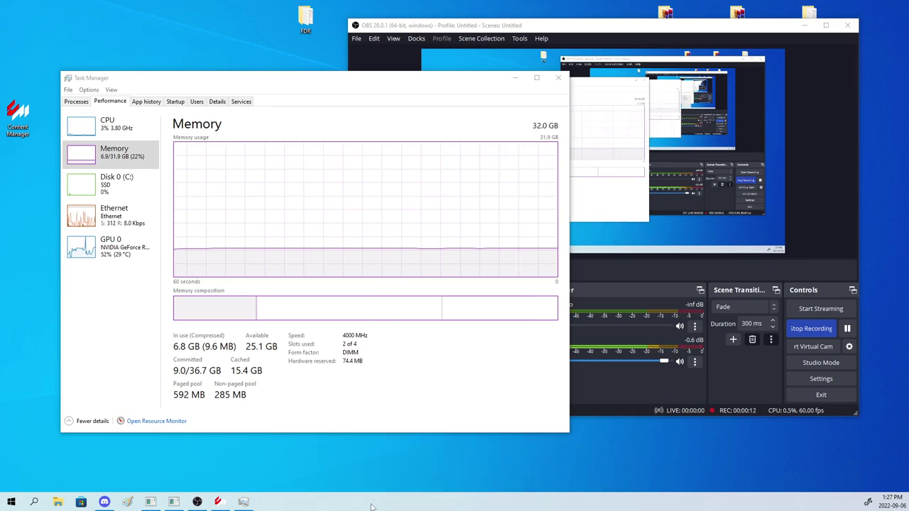
{"action": "right_click", "coordinate": [372, 504]}
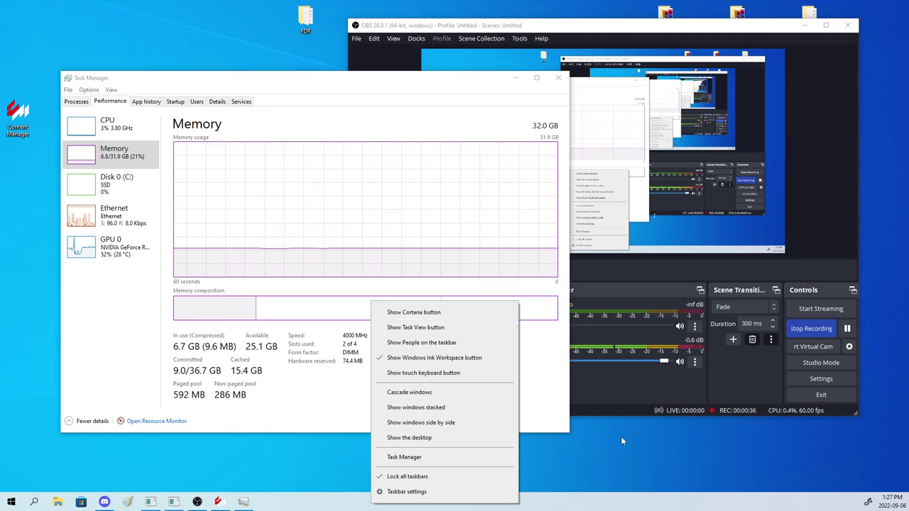
{"action": "right_click", "coordinate": [671, 499]}
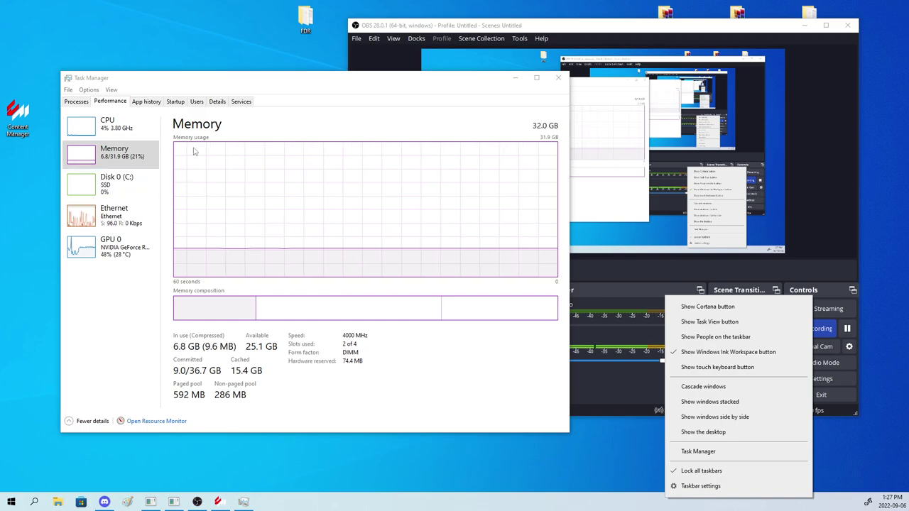
{"action": "left_click", "coordinate": [238, 136]}
- On the Startup tab, check the disabled Windows Security, Steam and Realtek entries
{"action": "left_click", "coordinate": [178, 102]}
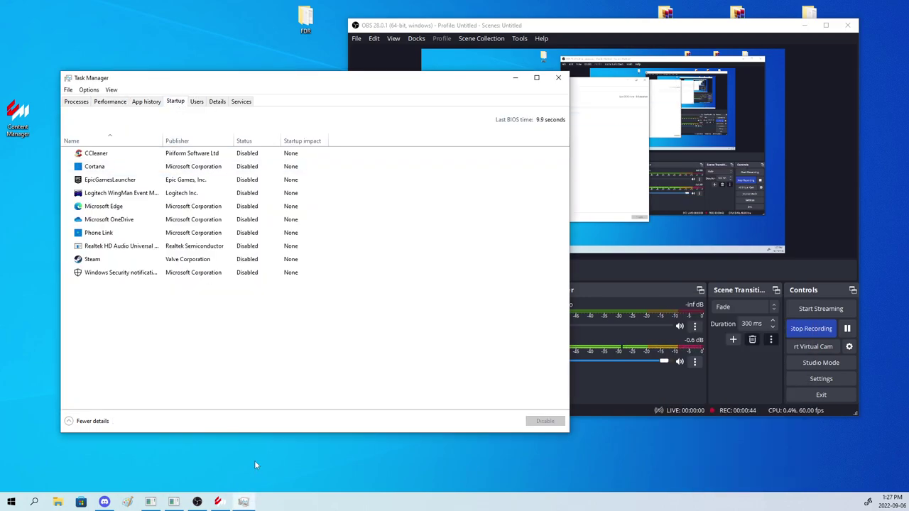
{"action": "right_click", "coordinate": [299, 501]}
{"action": "left_click", "coordinate": [315, 461]}
{"action": "left_click", "coordinate": [147, 274]}
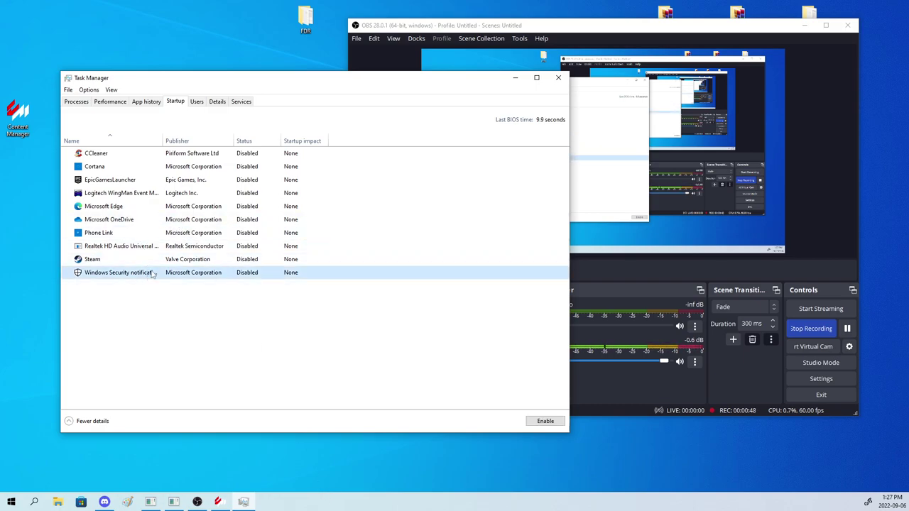
{"action": "left_click", "coordinate": [202, 260]}
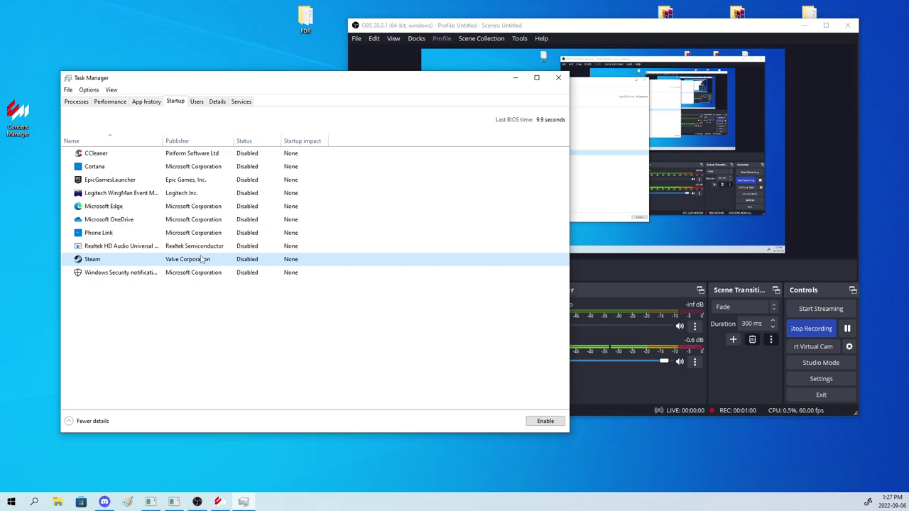
{"action": "left_click", "coordinate": [142, 247]}
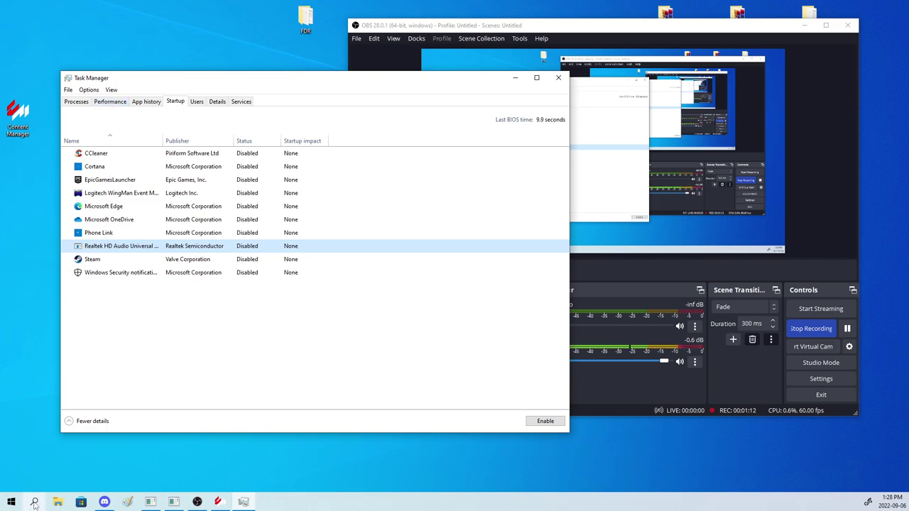
{"action": "left_click", "coordinate": [52, 486]}
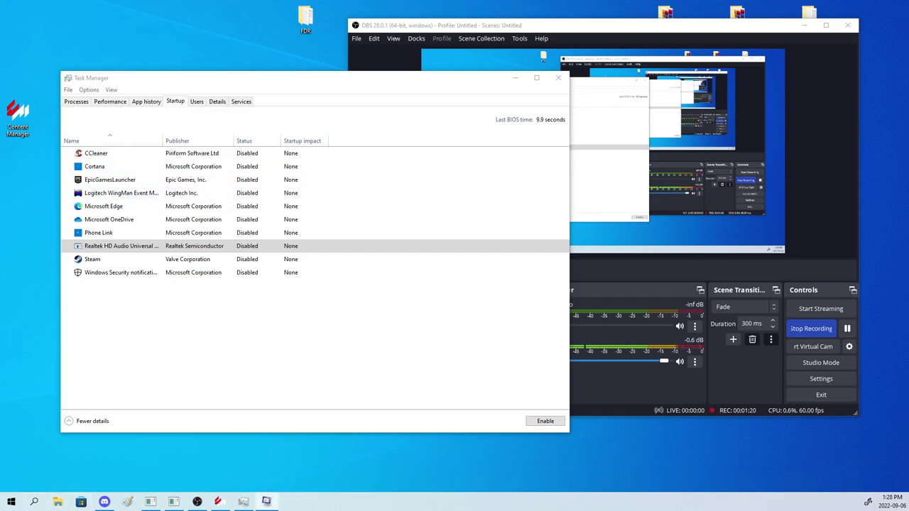
- Centre System Configuration and list Services with all Microsoft services hidden
{"action": "left_click_drag", "start_coordinate": [159, 272], "coordinate": [485, 161]}
{"action": "left_click_drag", "start_coordinate": [420, 157], "coordinate": [437, 149]}
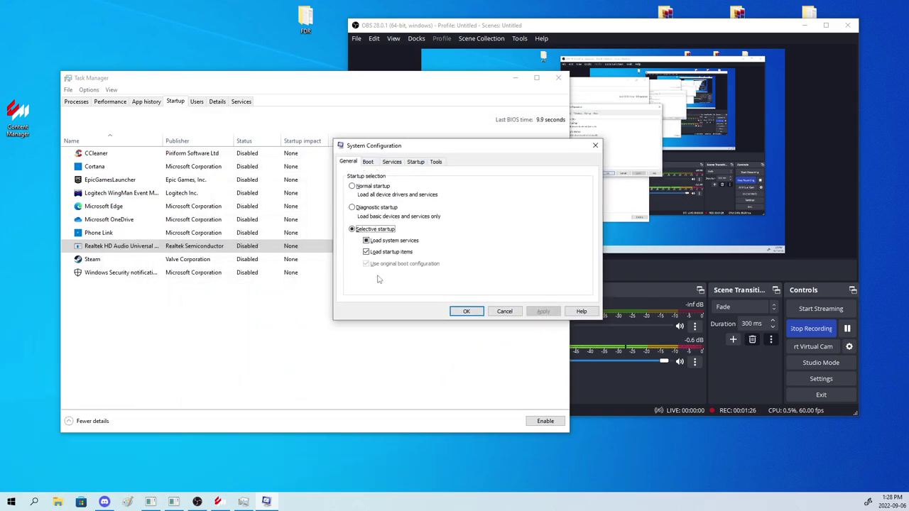
{"action": "left_click", "coordinate": [395, 163]}
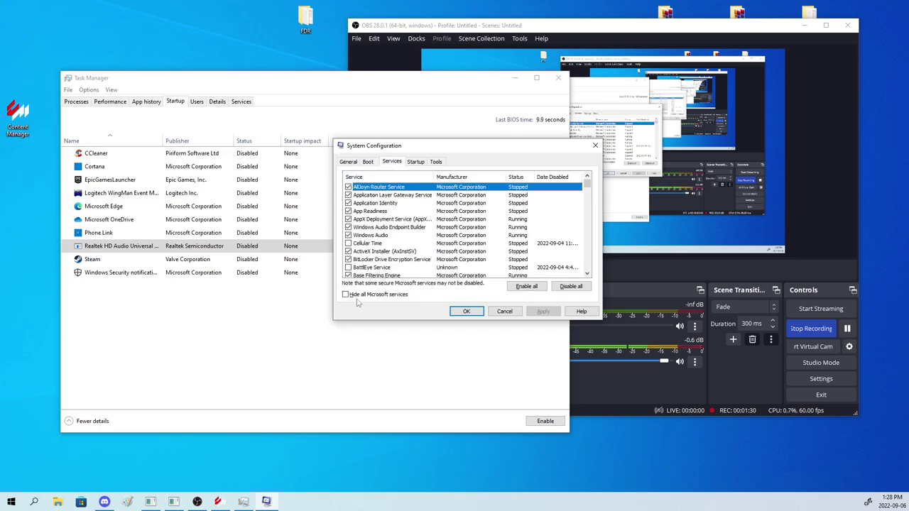
{"action": "left_click", "coordinate": [346, 295]}
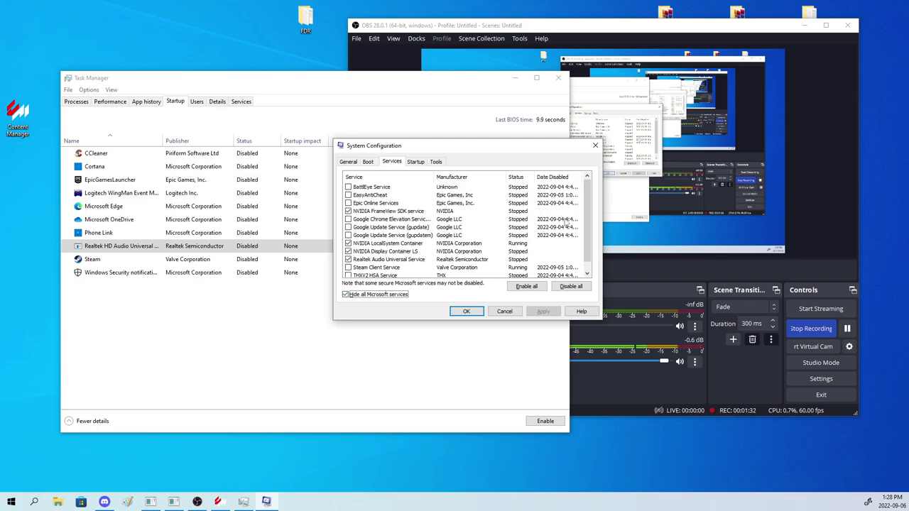
{"action": "scroll", "coordinate": [585, 235], "scroll_direction": "down", "scroll_amount": 1}
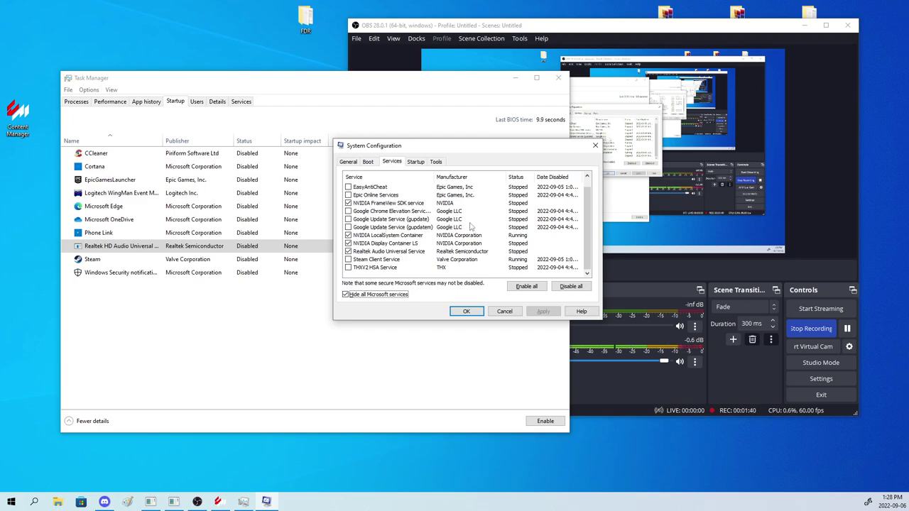
{"action": "scroll", "coordinate": [469, 226], "scroll_direction": "up", "scroll_amount": 1}
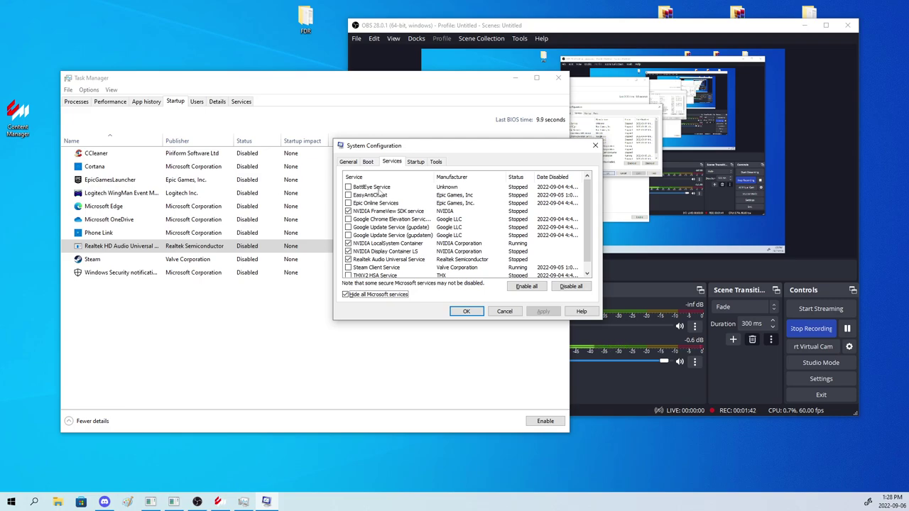
- Review BattlEye, Epic, EasyAntiCheat, Google Update, THXV2 and Steam services, then confirm with OK
{"action": "left_click", "coordinate": [378, 188]}
{"action": "left_click", "coordinate": [382, 201]}
{"action": "left_click", "coordinate": [382, 197]}
{"action": "left_click", "coordinate": [383, 203]}
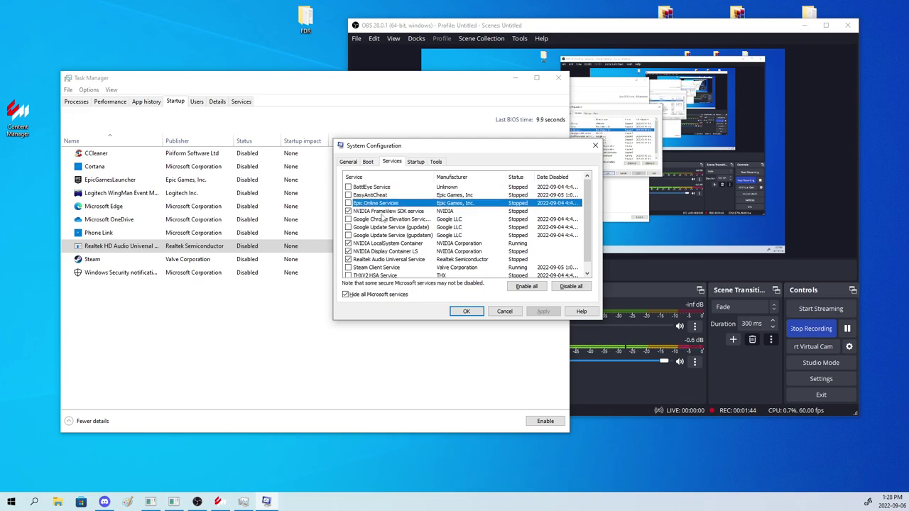
{"action": "left_click", "coordinate": [392, 236]}
{"action": "scroll", "coordinate": [388, 235], "scroll_direction": "down", "scroll_amount": 1}
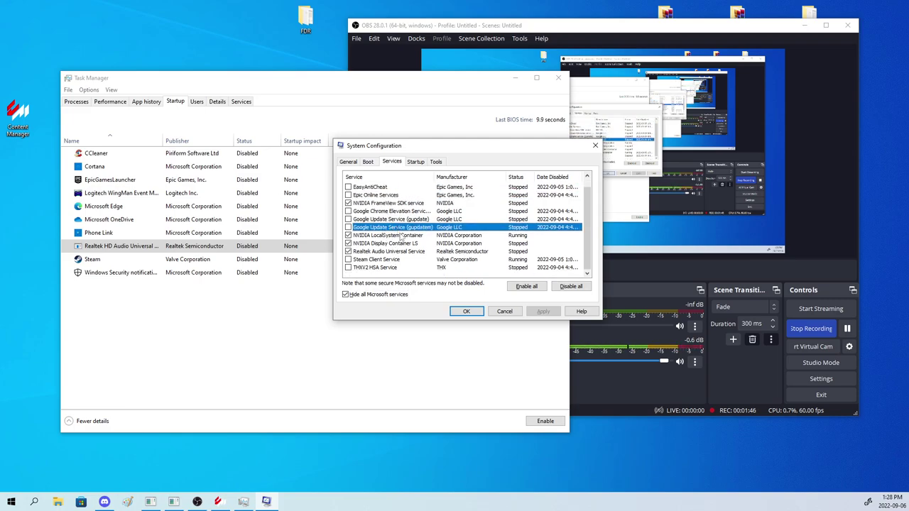
{"action": "left_click", "coordinate": [394, 269]}
{"action": "scroll", "coordinate": [395, 259], "scroll_direction": "up", "scroll_amount": 1}
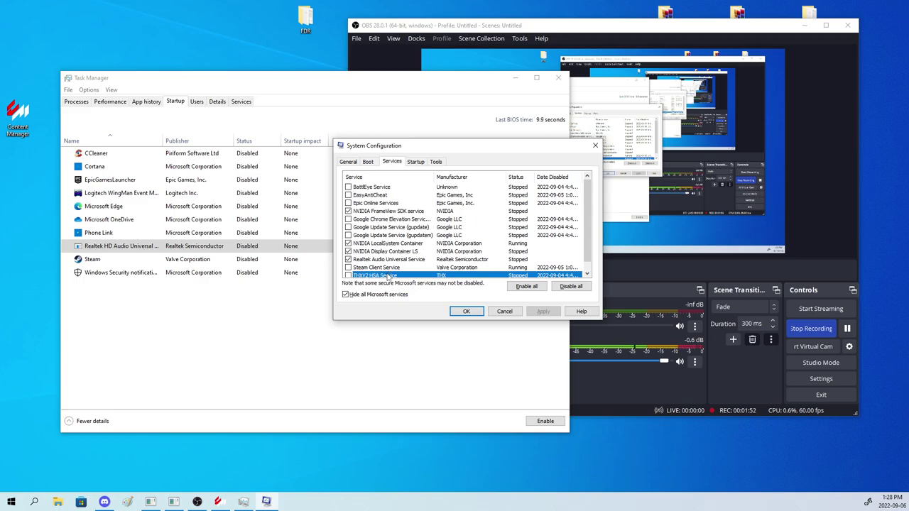
{"action": "scroll", "coordinate": [403, 265], "scroll_direction": "down", "scroll_amount": 1}
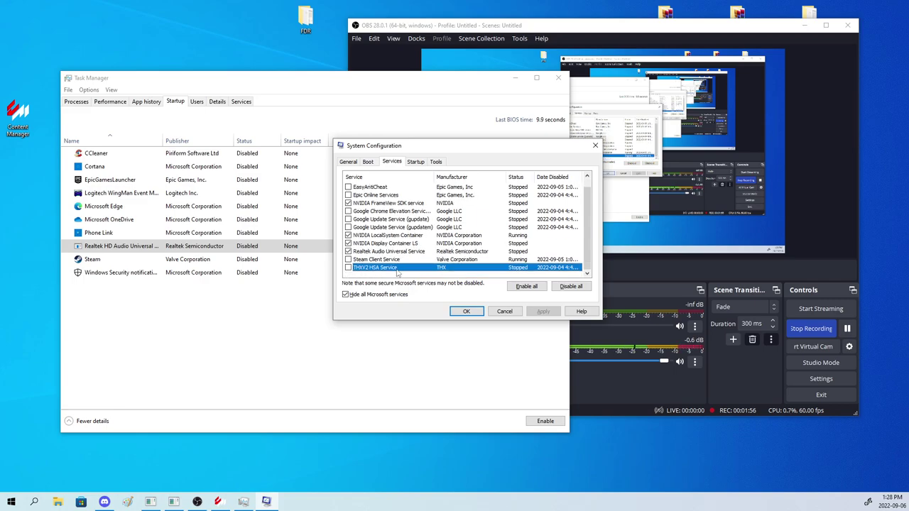
{"action": "left_click", "coordinate": [389, 260]}
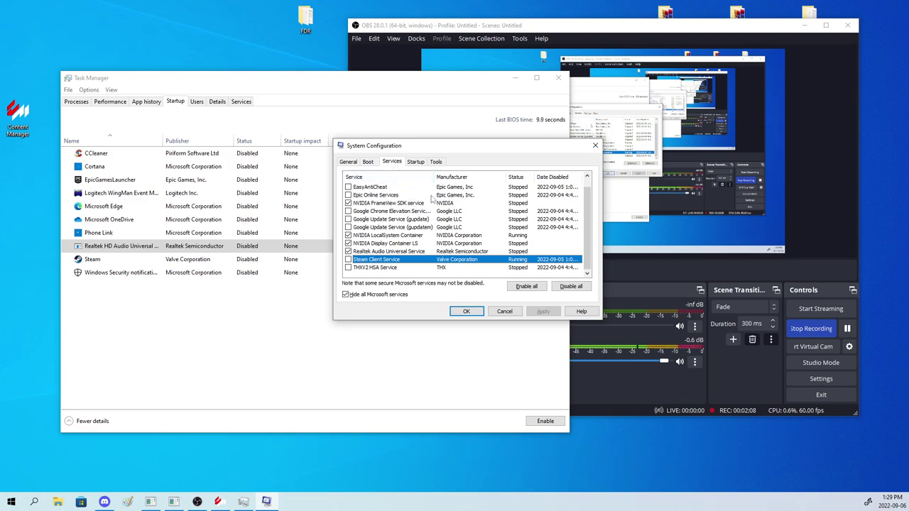
{"action": "scroll", "coordinate": [394, 249], "scroll_direction": "up", "scroll_amount": 1}
{"action": "scroll", "coordinate": [394, 248], "scroll_direction": "down", "scroll_amount": 1}
{"action": "scroll", "coordinate": [389, 250], "scroll_direction": "up", "scroll_amount": 1}
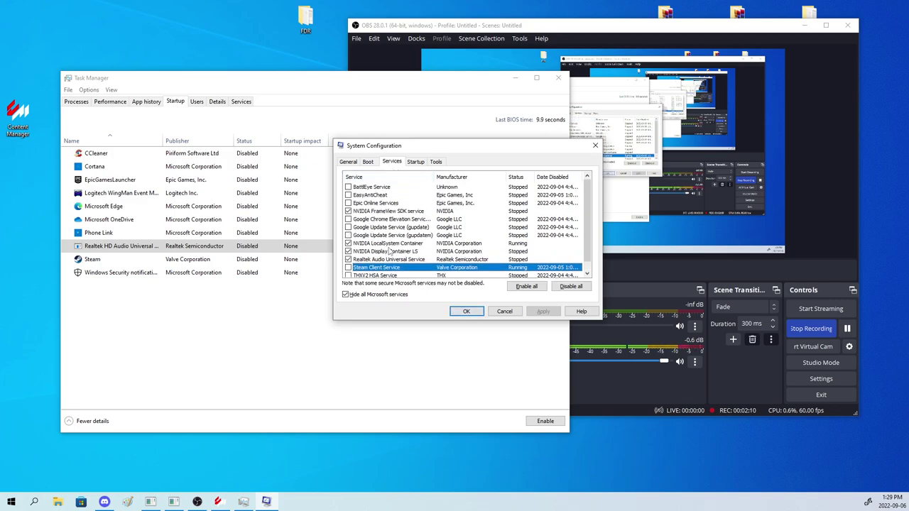
{"action": "scroll", "coordinate": [371, 261], "scroll_direction": "down", "scroll_amount": 1}
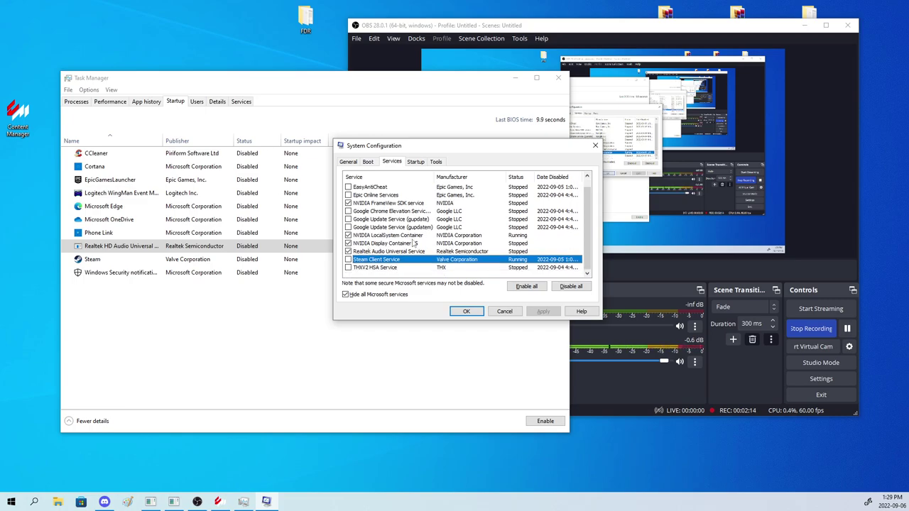
{"action": "scroll", "coordinate": [414, 243], "scroll_direction": "up", "scroll_amount": 1}
{"action": "left_click", "coordinate": [374, 205]}
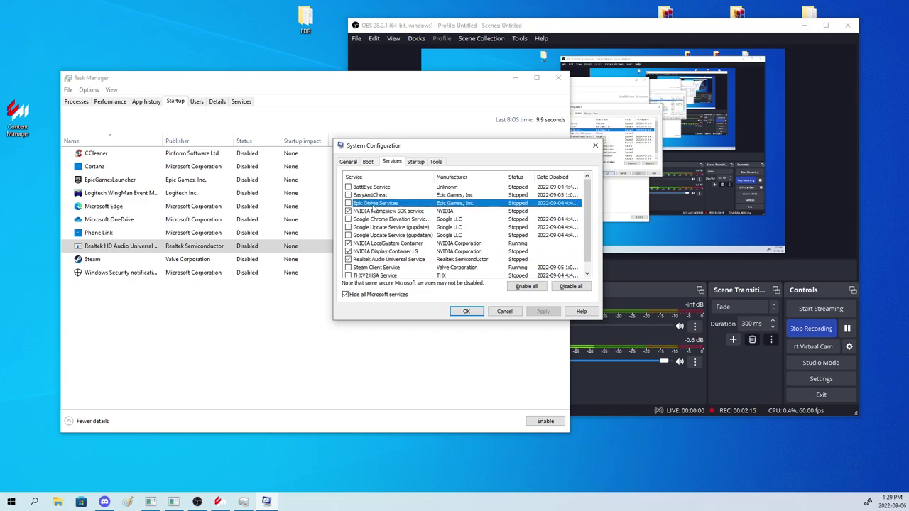
{"action": "left_click", "coordinate": [457, 311]}
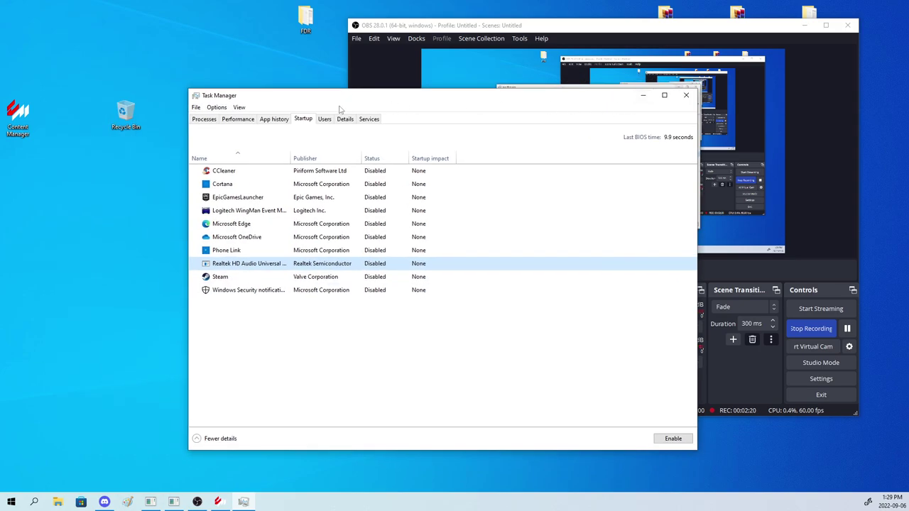
- Launch Content Manager from the desktop, glance at its Tools page, then minimize it
{"action": "double_click", "coordinate": [29, 125]}
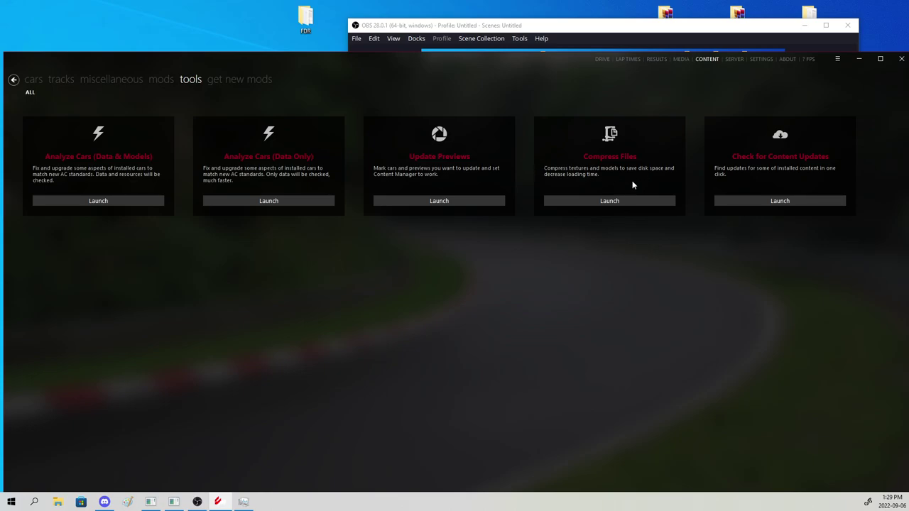
{"action": "left_click", "coordinate": [859, 59]}
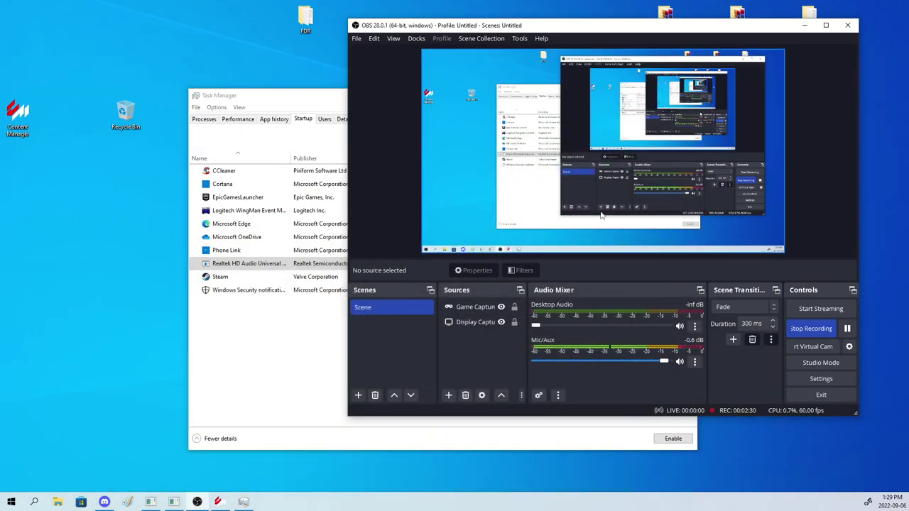
- Open This PC from search and select Local Disk (C:), showing 171 GB free of 465 GB
{"action": "left_click", "coordinate": [34, 501]}
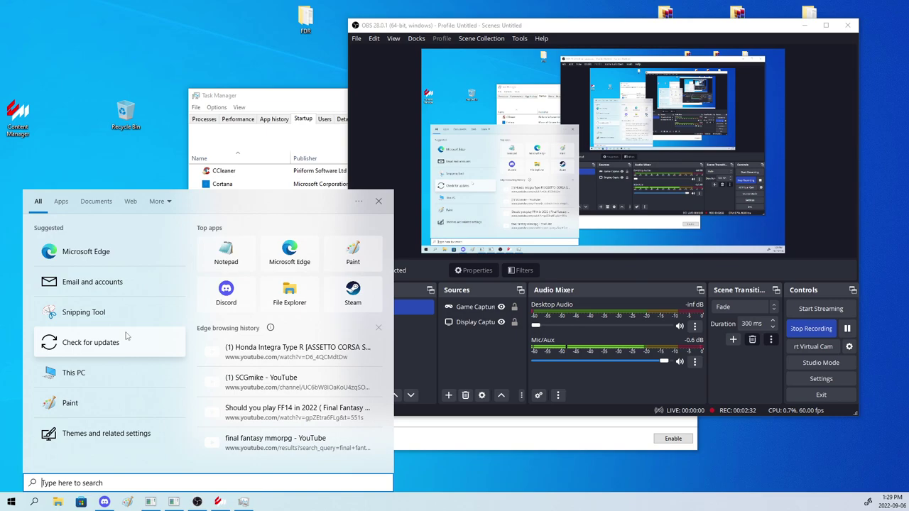
{"action": "left_click", "coordinate": [126, 376]}
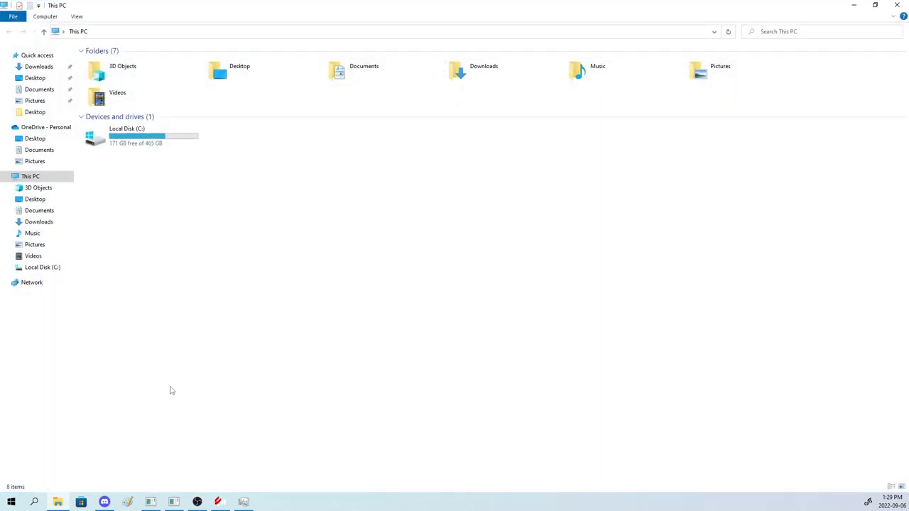
{"action": "left_click", "coordinate": [139, 145]}
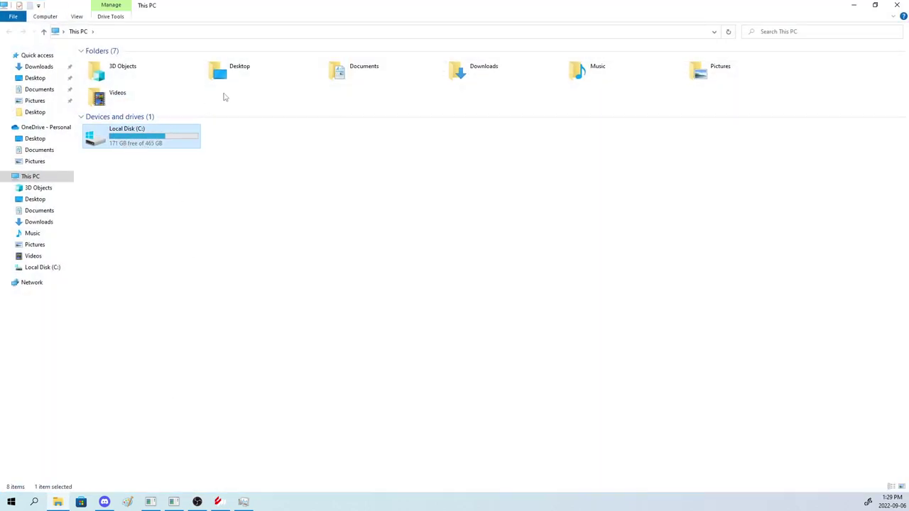
{"action": "left_click", "coordinate": [242, 69]}
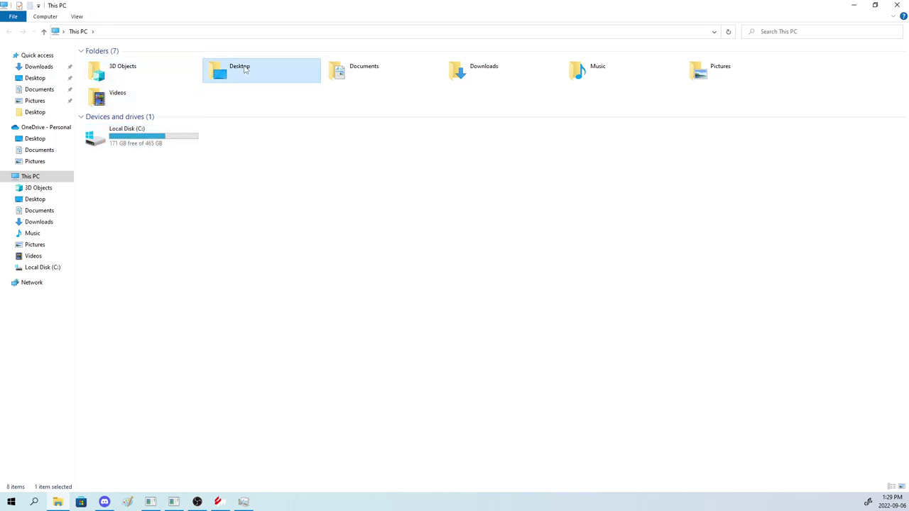
{"action": "left_click", "coordinate": [123, 146]}
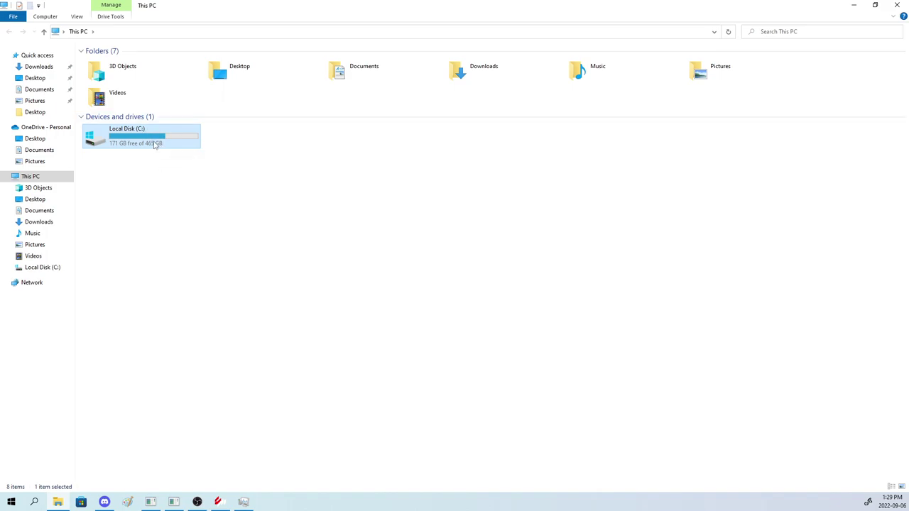
{"action": "left_click", "coordinate": [126, 95]}
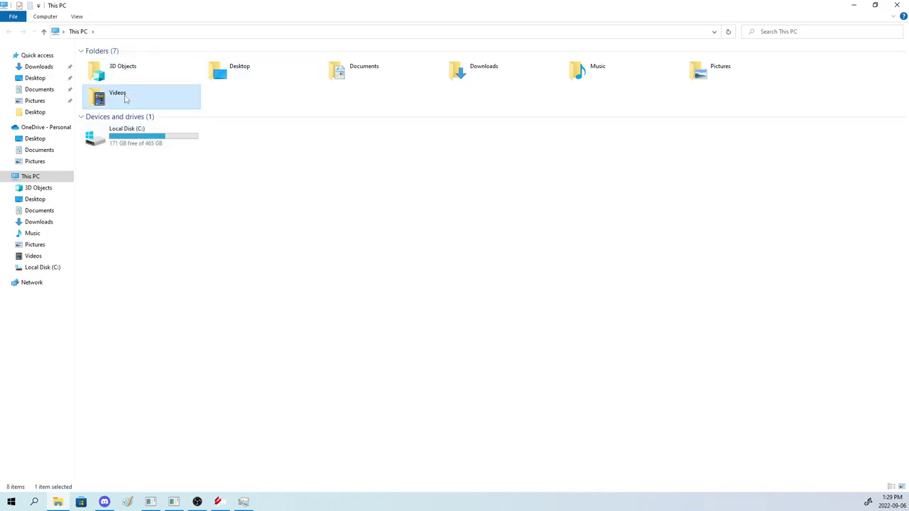
{"action": "left_click", "coordinate": [141, 144]}
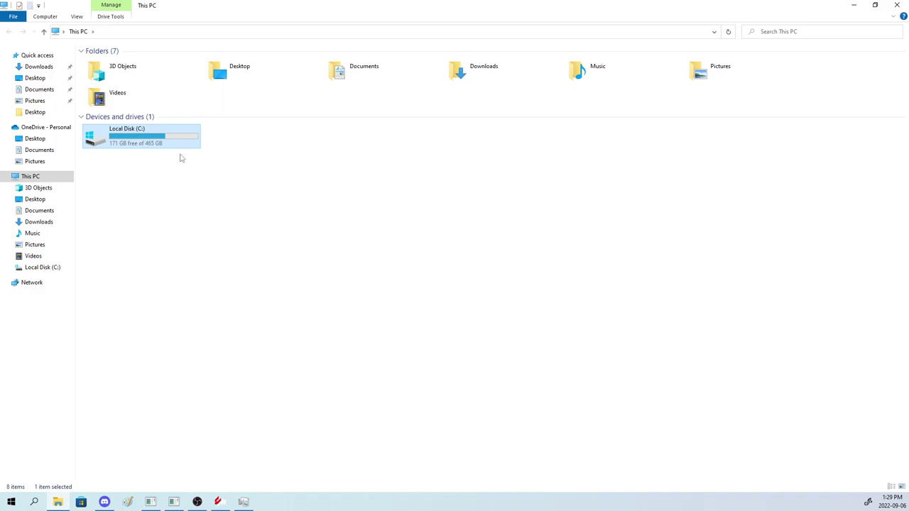
{"action": "double_click", "coordinate": [156, 137]}
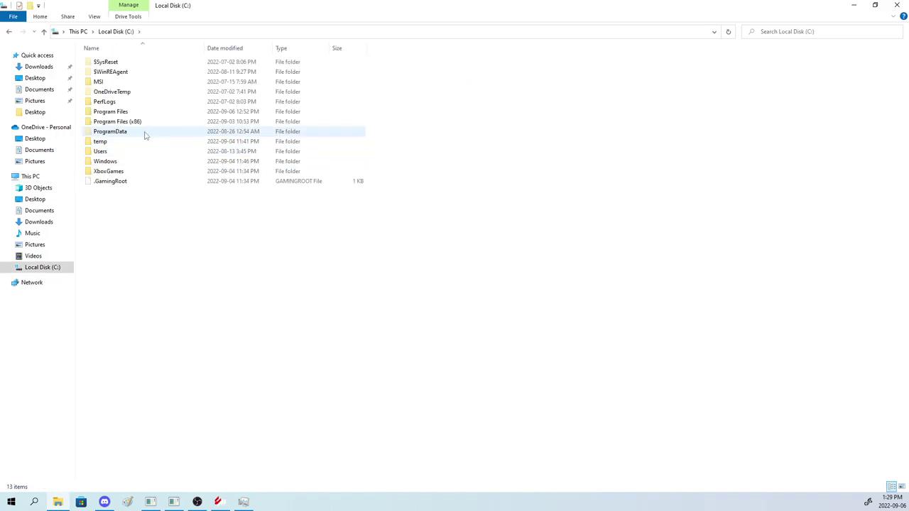
{"action": "double_click", "coordinate": [140, 124]}
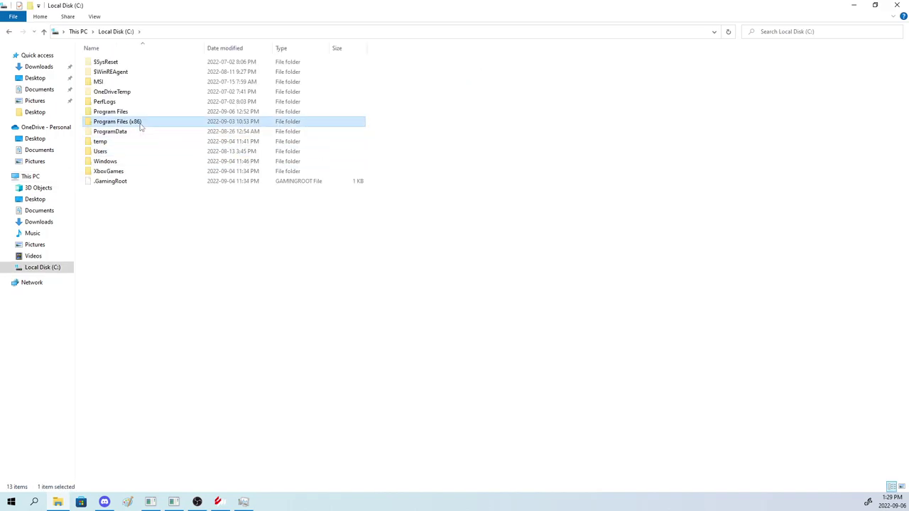
{"action": "double_click", "coordinate": [139, 219]}
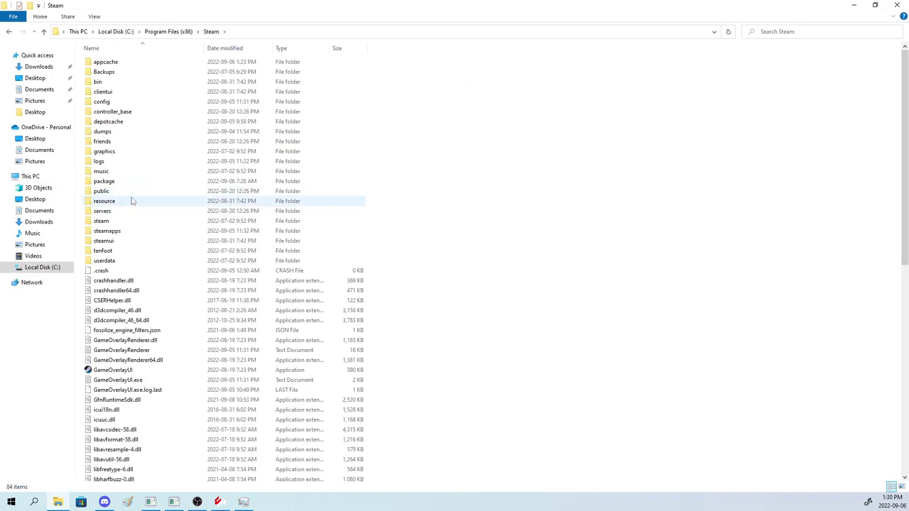
{"action": "double_click", "coordinate": [115, 230]}
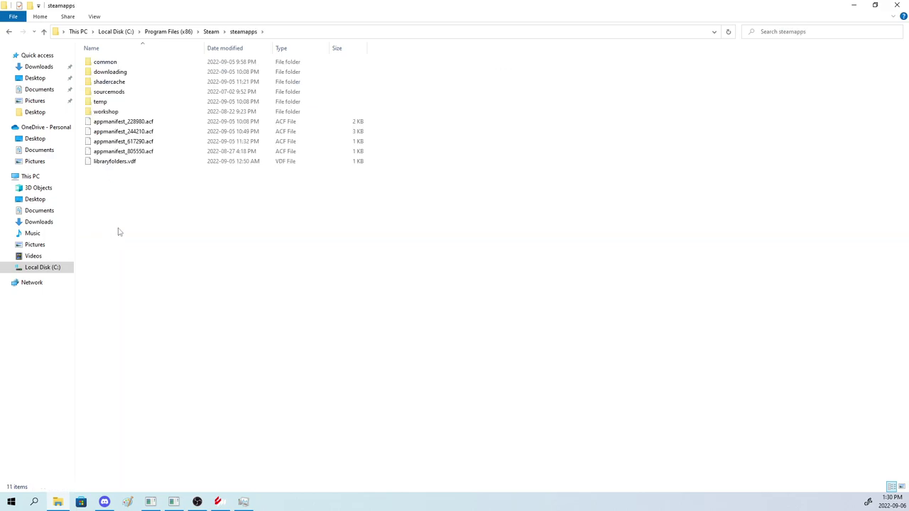
{"action": "double_click", "coordinate": [126, 65]}
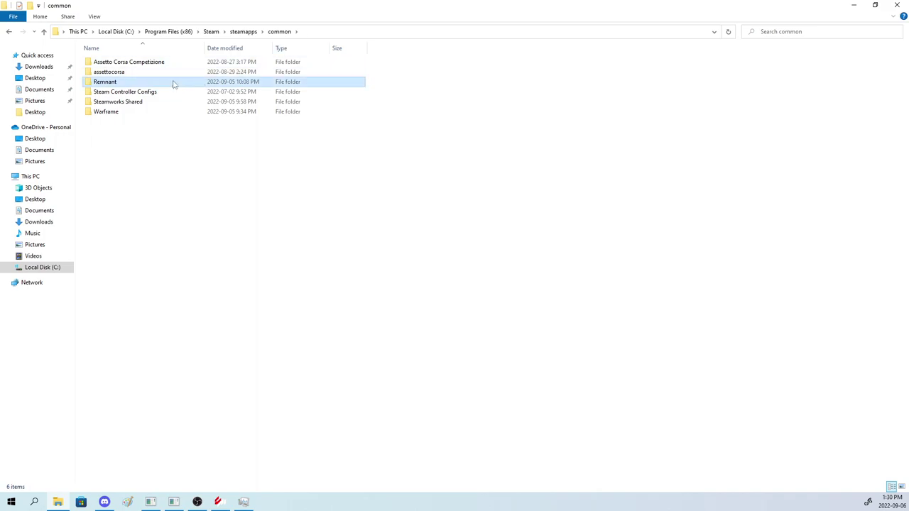
{"action": "left_click", "coordinate": [171, 113]}
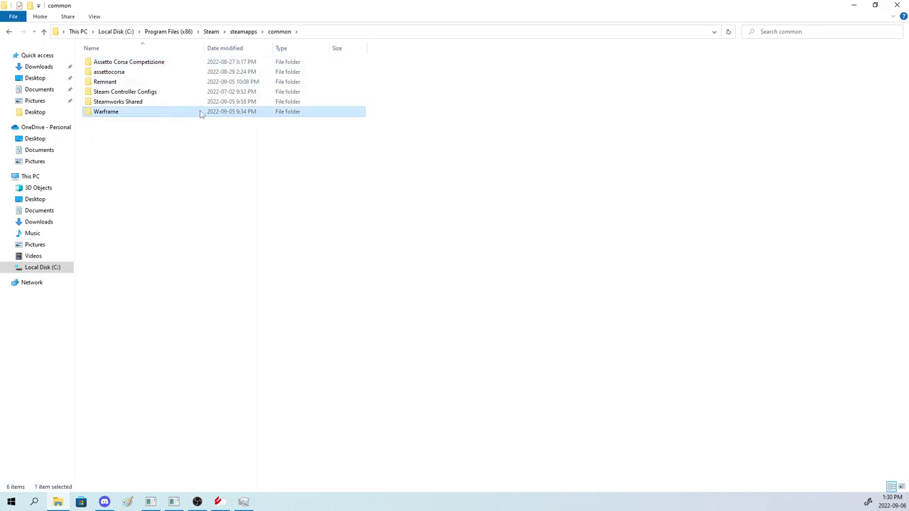
{"action": "left_click", "coordinate": [186, 93]}
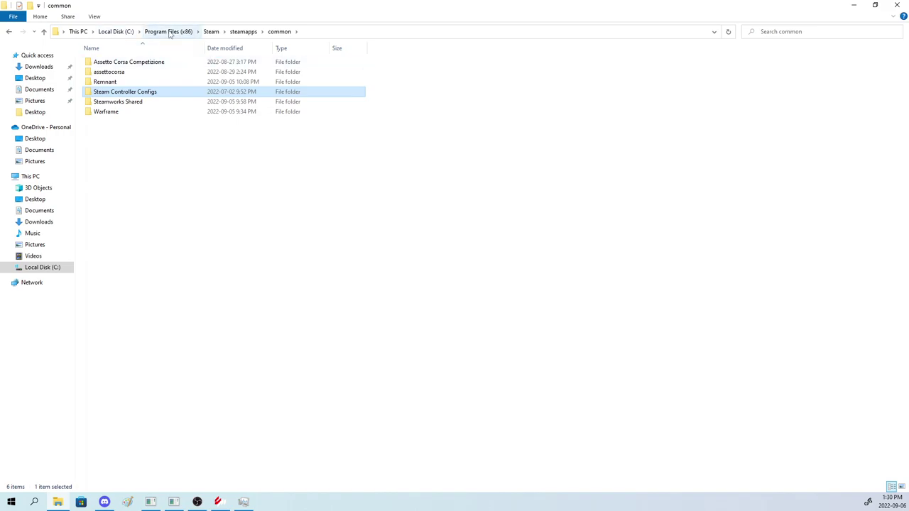
{"action": "left_click", "coordinate": [114, 32]}
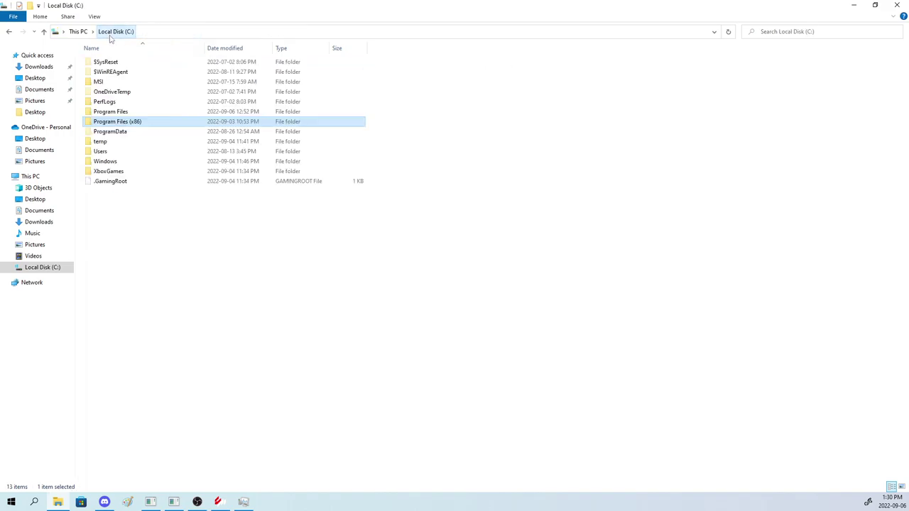
- Open C:\Users and the user's profile folder, then show the View options for hidden items
{"action": "double_click", "coordinate": [126, 151]}
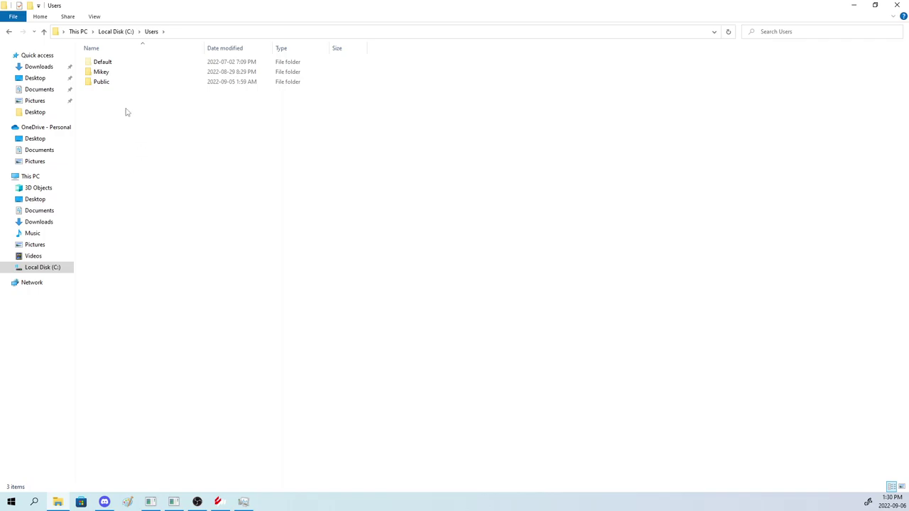
{"action": "double_click", "coordinate": [110, 74]}
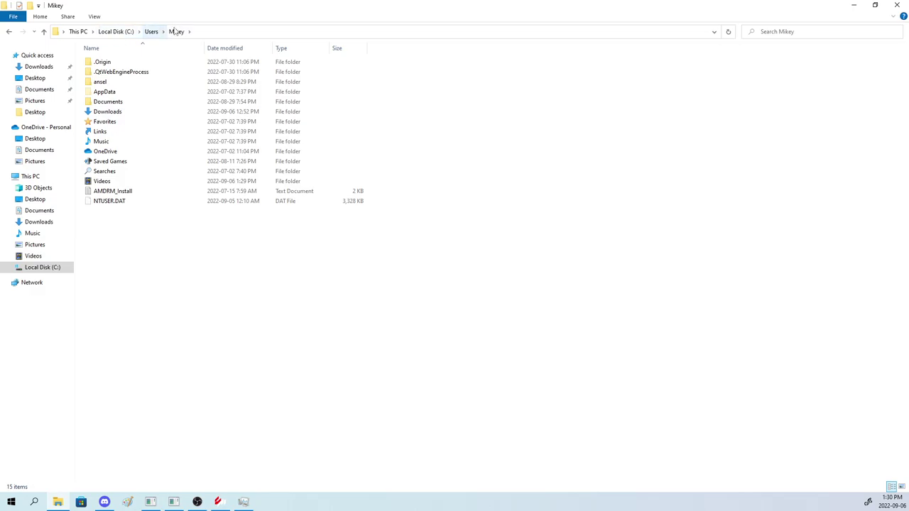
{"action": "left_click", "coordinate": [94, 16]}
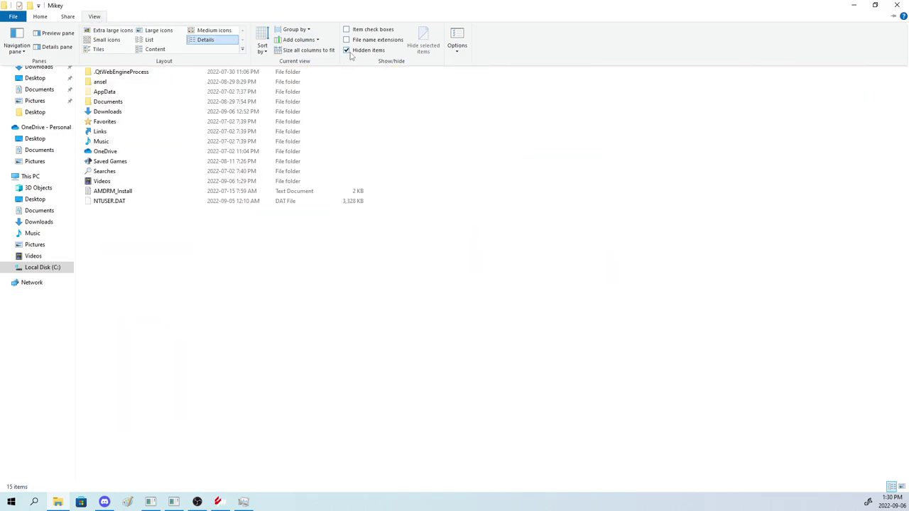
- Go into AppData\Local and check the AcTools Content Manager folder size of 983 MB
{"action": "left_click", "coordinate": [263, 244]}
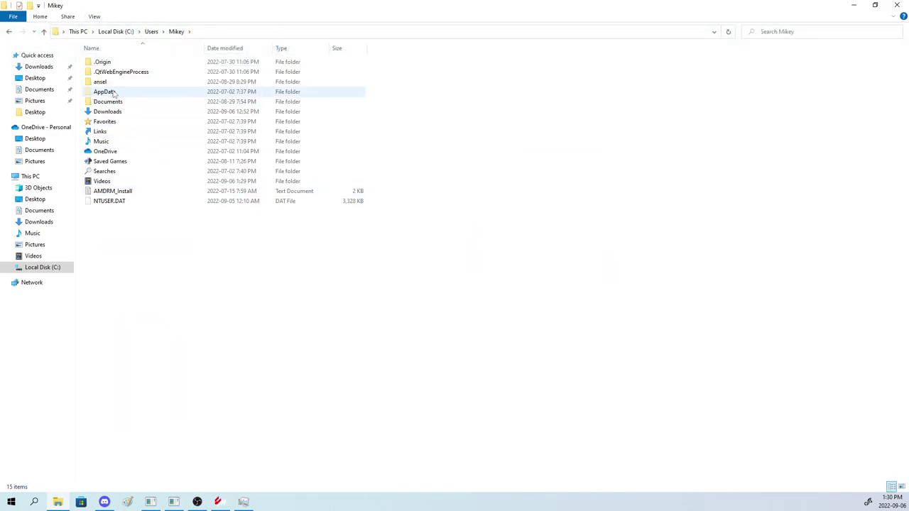
{"action": "left_click", "coordinate": [116, 94]}
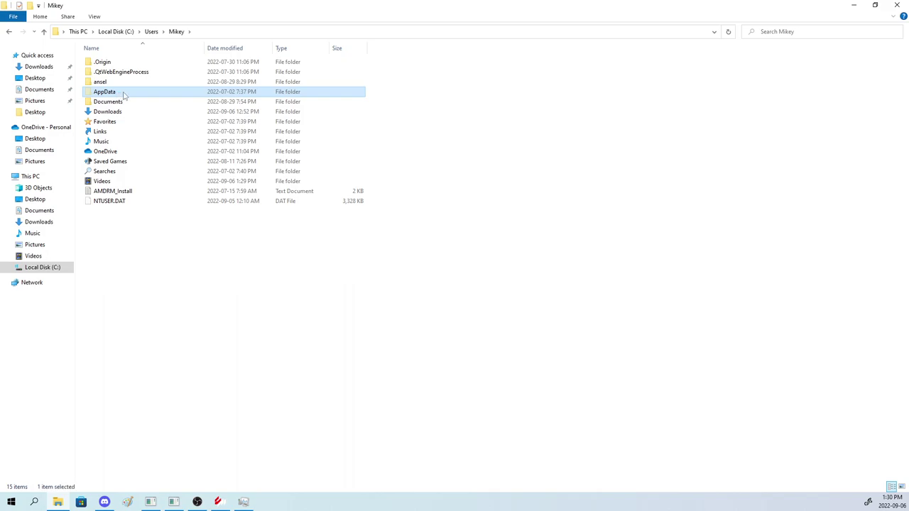
{"action": "double_click", "coordinate": [121, 97]}
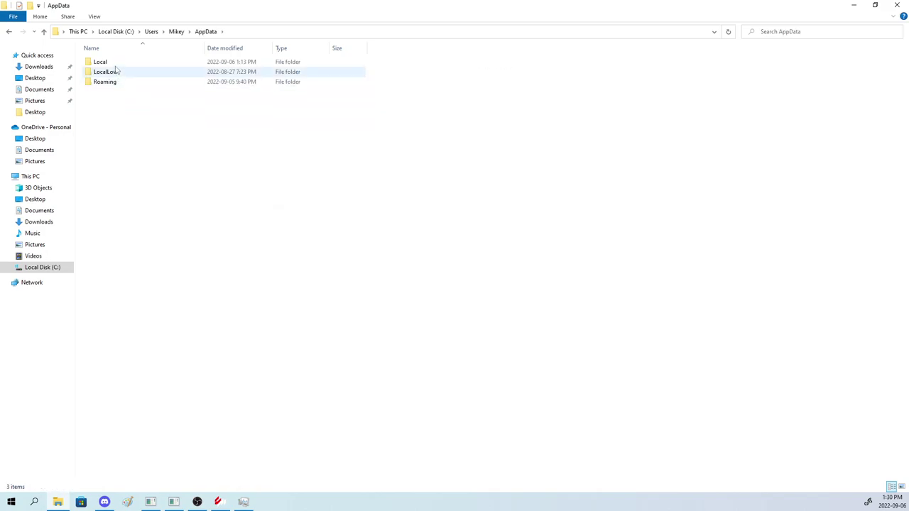
{"action": "double_click", "coordinate": [113, 65]}
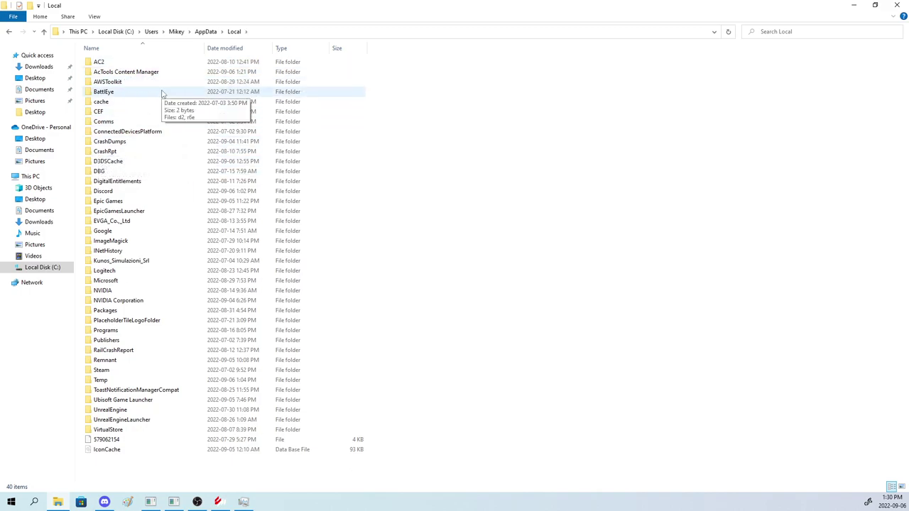
{"action": "left_click", "coordinate": [126, 72]}
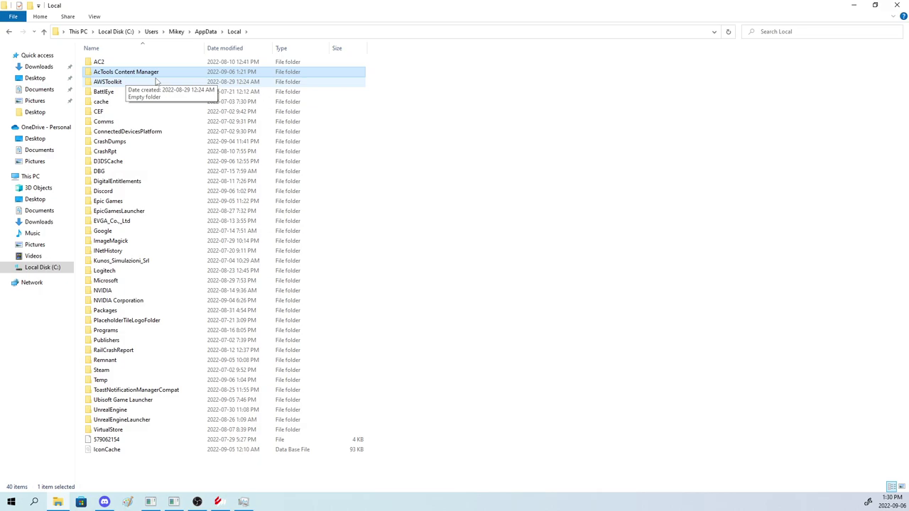
{"action": "mouse_move", "coordinate": [198, 76]}
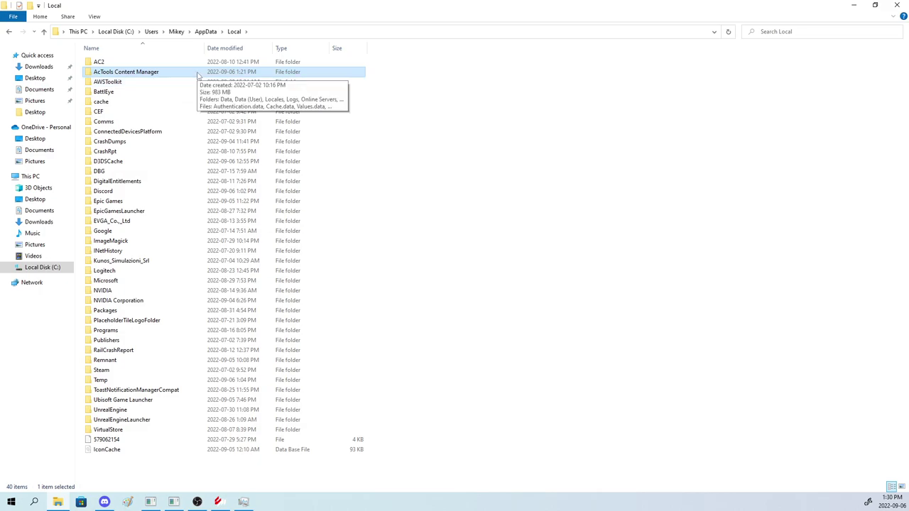
- Begin renaming the AcTools Content Manager folder, then cancel to keep its name
{"action": "right_click", "coordinate": [132, 71]}
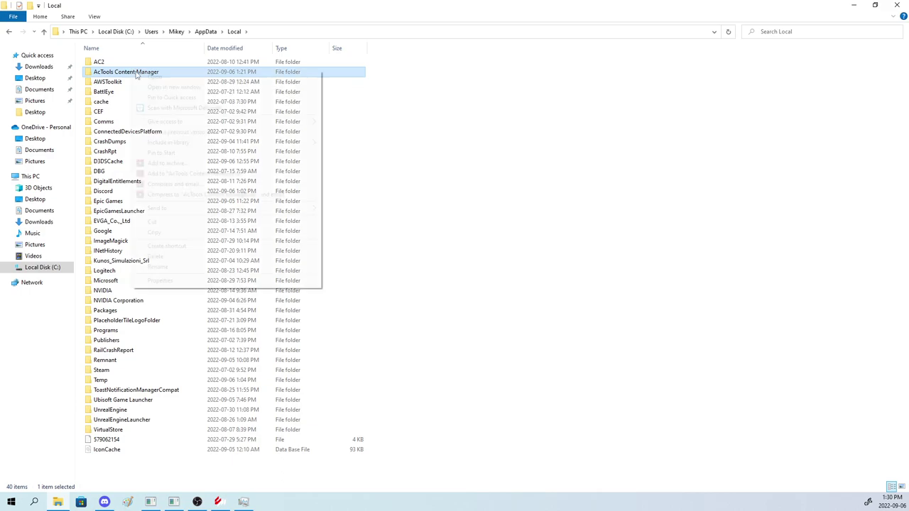
{"action": "left_click", "coordinate": [129, 69]}
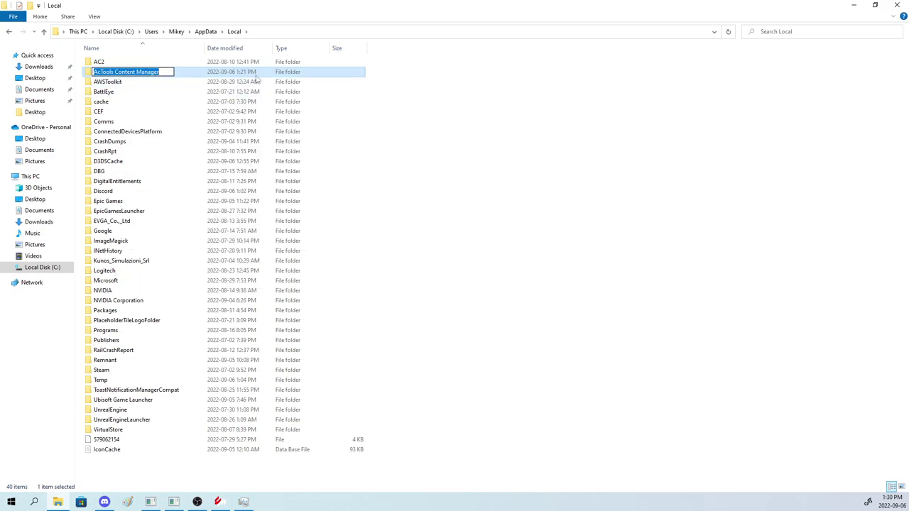
{"action": "key", "text": "Escape"}
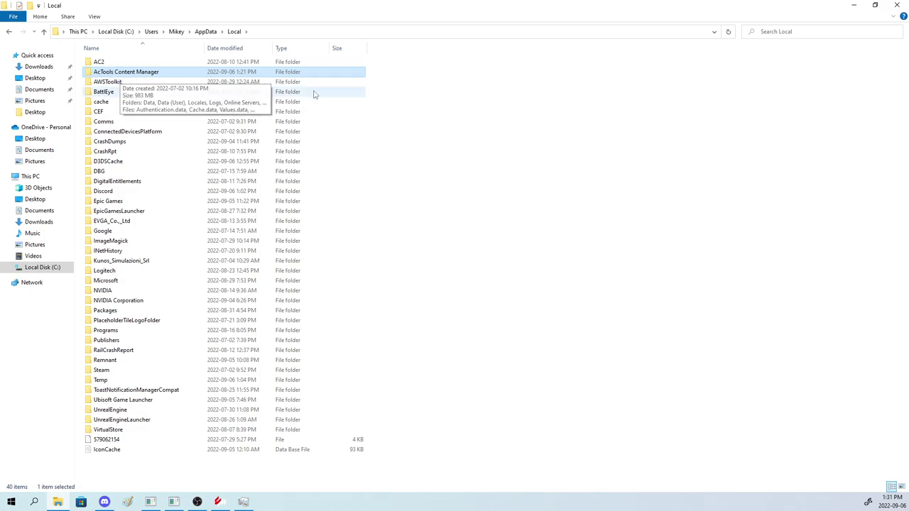
- Look over Local's Epic Games, Remnant, Microsoft, ImageMagick, EVGA and DigitalEntitlements folders
{"action": "left_click", "coordinate": [222, 201]}
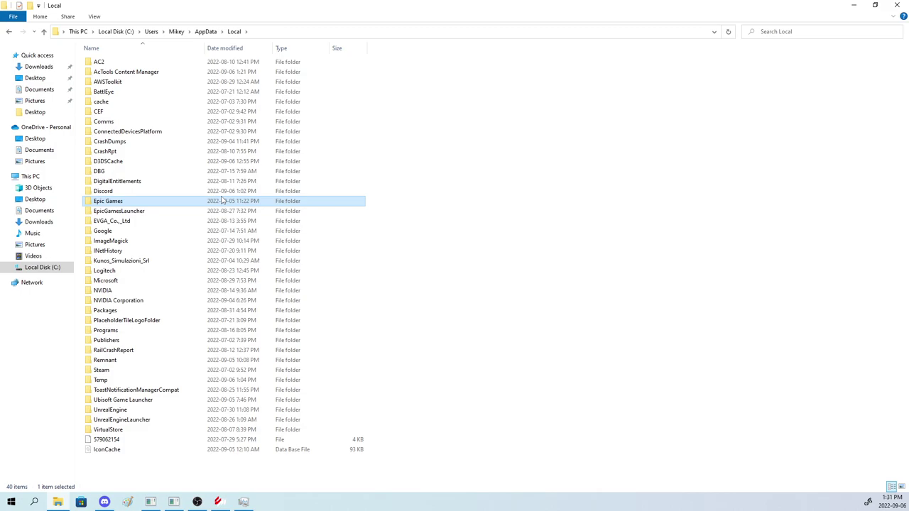
{"action": "left_click", "coordinate": [117, 360]}
{"action": "left_click", "coordinate": [142, 280]}
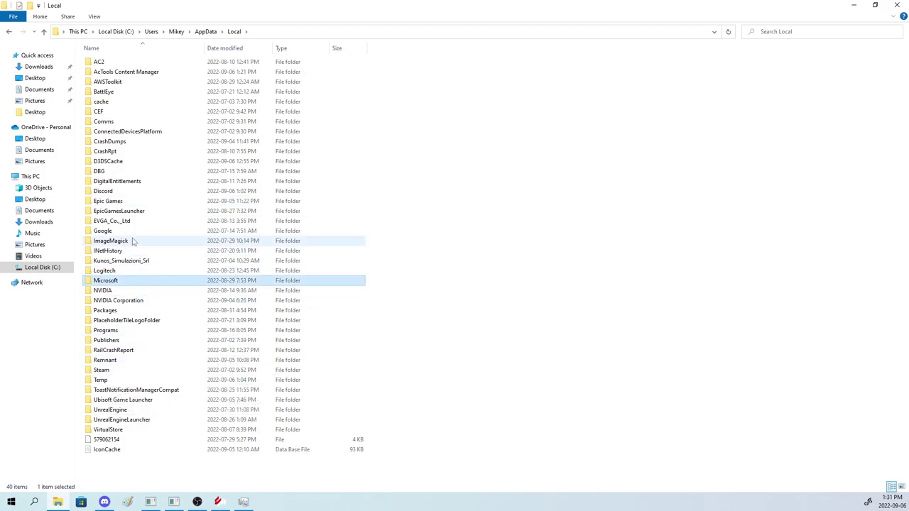
{"action": "left_click", "coordinate": [135, 240]}
{"action": "left_click", "coordinate": [139, 221]}
{"action": "left_click", "coordinate": [144, 212]}
{"action": "left_click", "coordinate": [139, 182]}
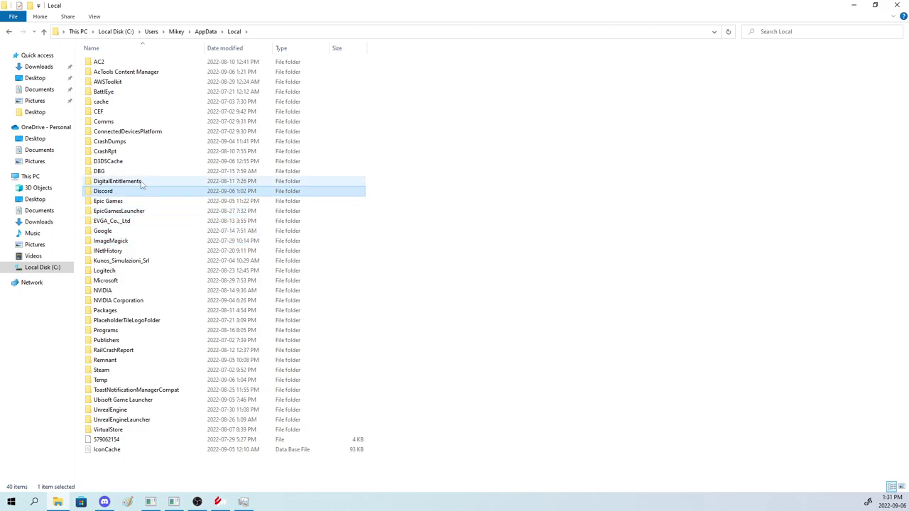
- Step through AppData's LocalLow, Roaming and Local folders, then close File Explorer and shift OBS left
{"action": "left_click", "coordinate": [206, 32]}
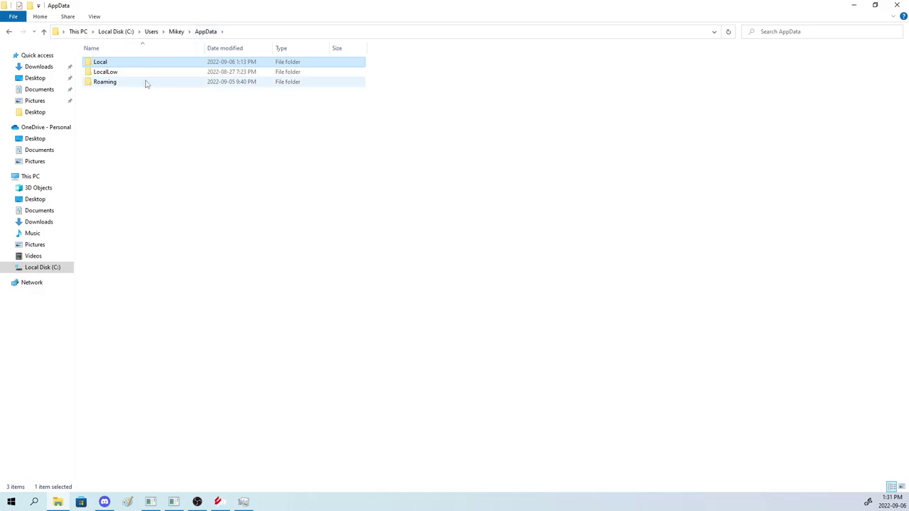
{"action": "double_click", "coordinate": [139, 73]}
{"action": "left_click", "coordinate": [9, 32]}
{"action": "double_click", "coordinate": [112, 82]}
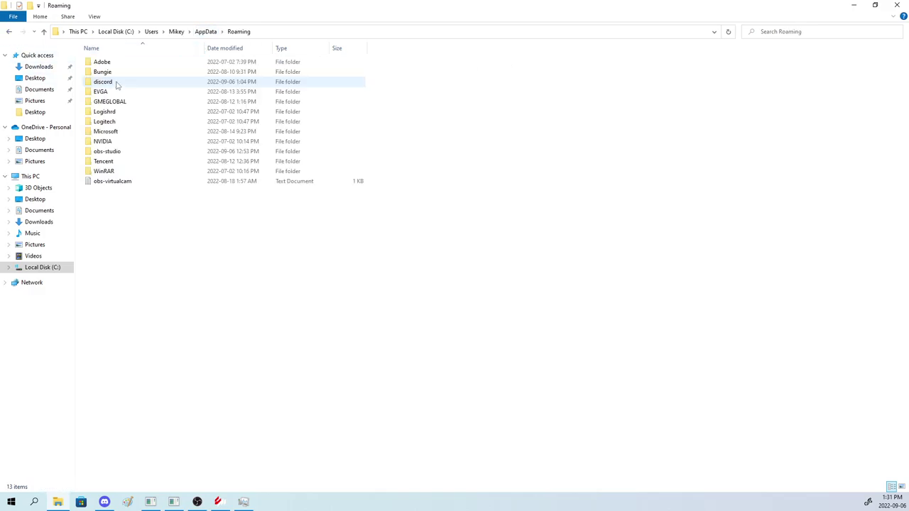
{"action": "left_click", "coordinate": [122, 151]}
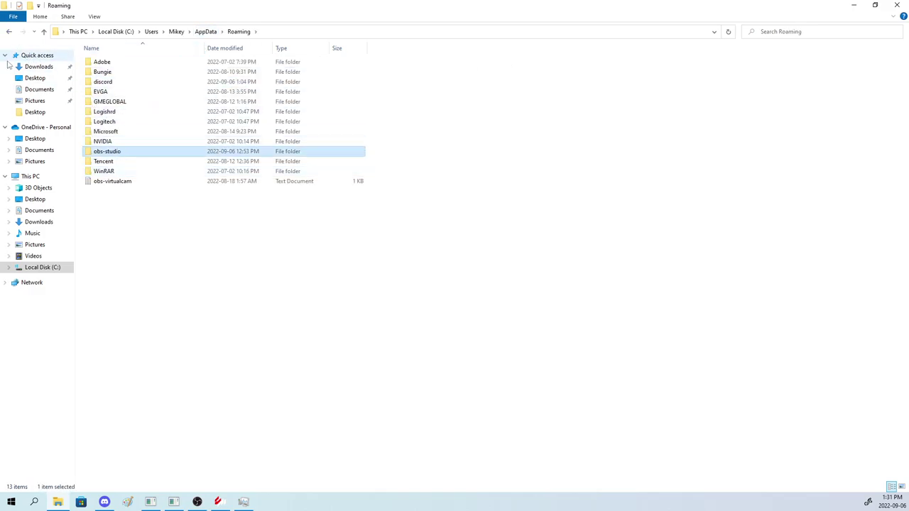
{"action": "left_click", "coordinate": [10, 32]}
{"action": "double_click", "coordinate": [100, 62]}
{"action": "left_click", "coordinate": [9, 32]}
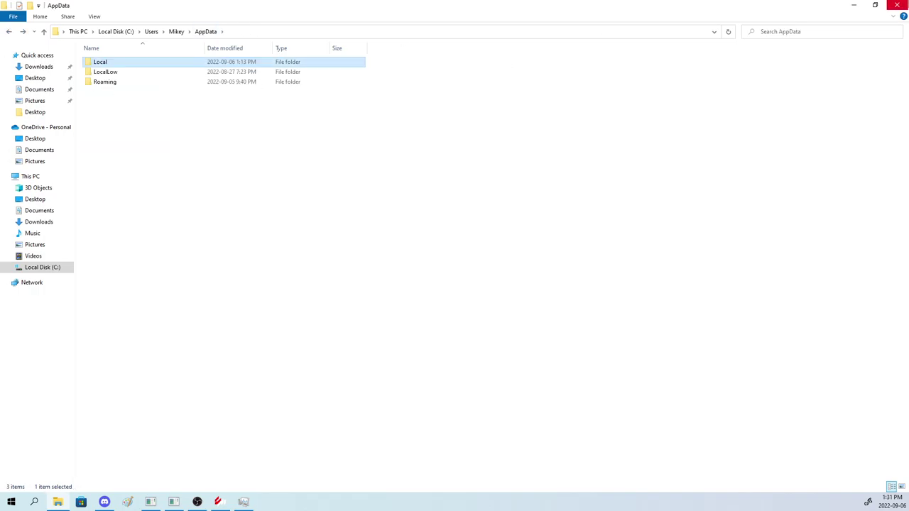
{"action": "left_click", "coordinate": [896, 5]}
{"action": "left_click_drag", "start_coordinate": [464, 24], "coordinate": [292, 46]}
- Bring Task Manager to the front and close it
{"action": "right_click", "coordinate": [399, 504]}
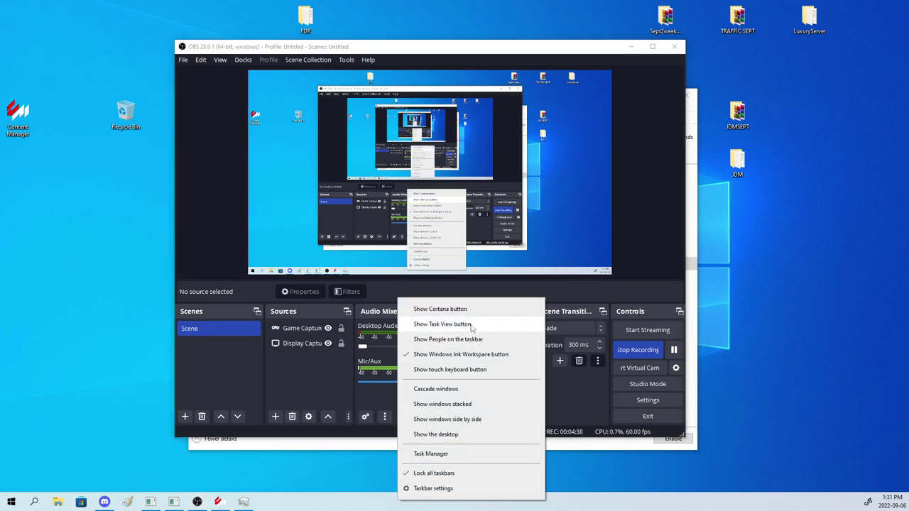
{"action": "left_click", "coordinate": [565, 440]}
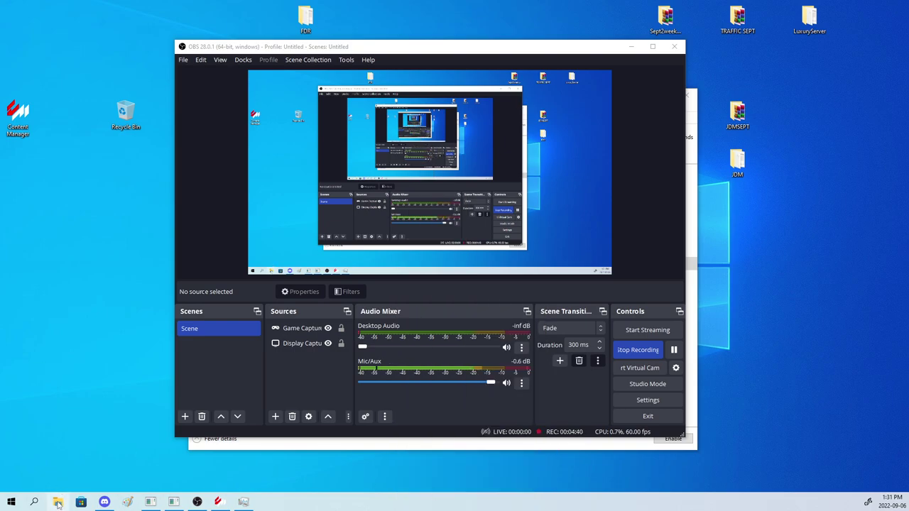
{"action": "left_click", "coordinate": [243, 502]}
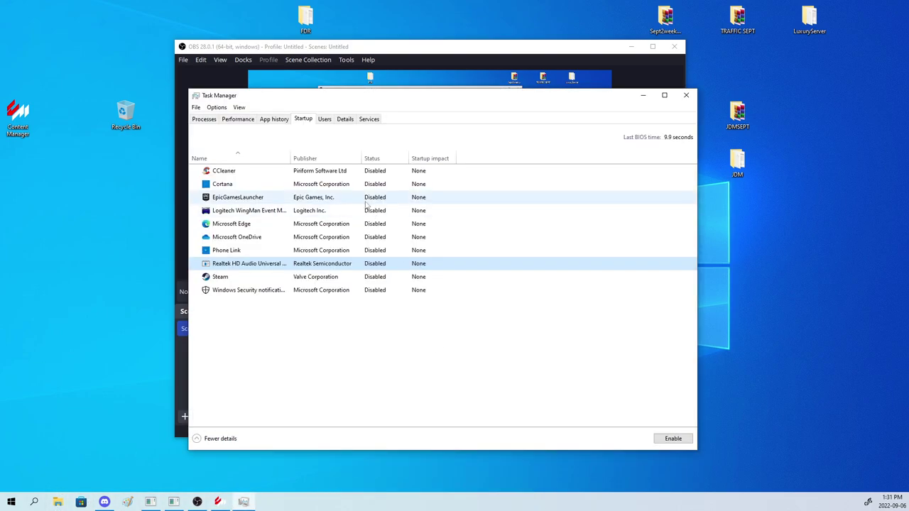
{"action": "left_click", "coordinate": [686, 95]}
- Run msconfig, list only non-Microsoft services on the Services tab, and confirm with OK
{"action": "left_click", "coordinate": [35, 501]}
{"action": "type", "text": "msconfig"}
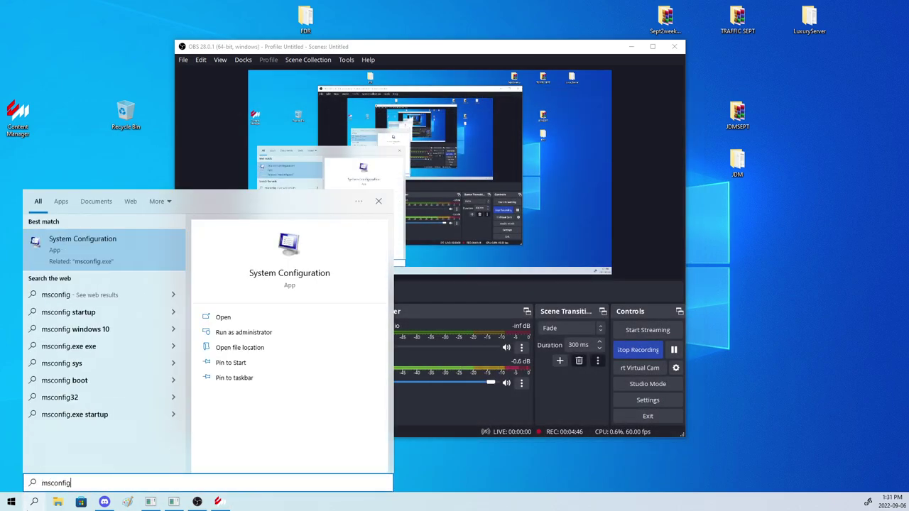
{"action": "left_click", "coordinate": [137, 251]}
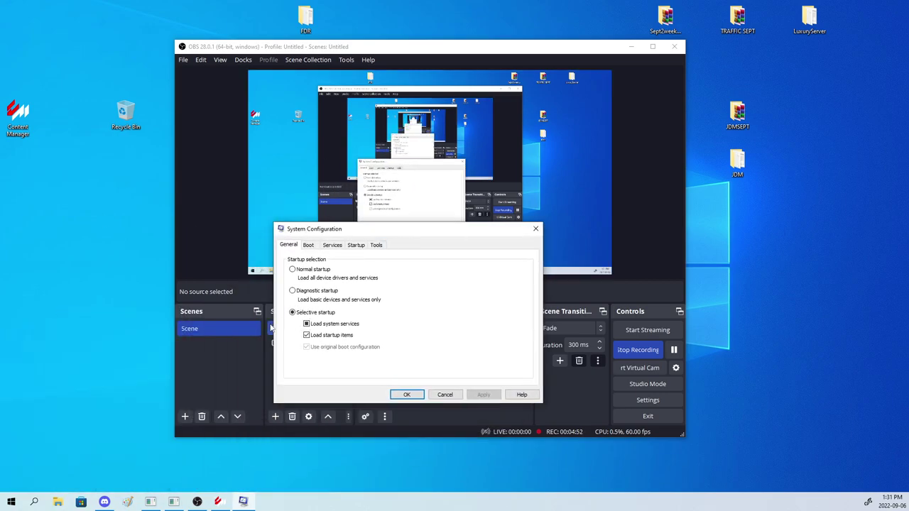
{"action": "left_click", "coordinate": [332, 245]}
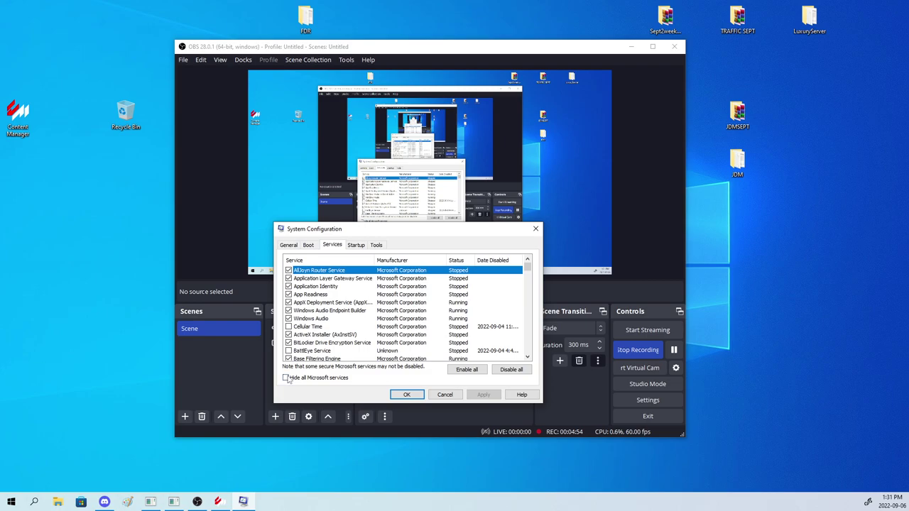
{"action": "left_click", "coordinate": [286, 378]}
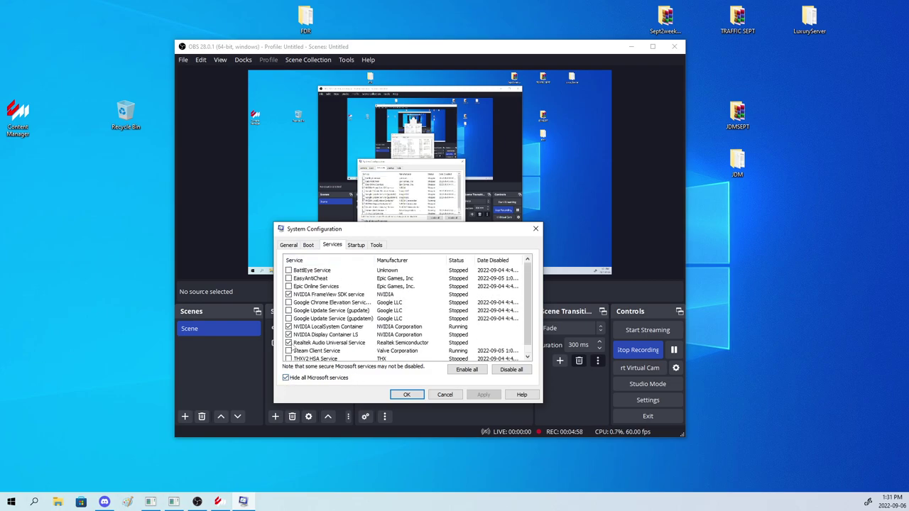
{"action": "scroll", "coordinate": [298, 333], "scroll_direction": "down", "scroll_amount": 1}
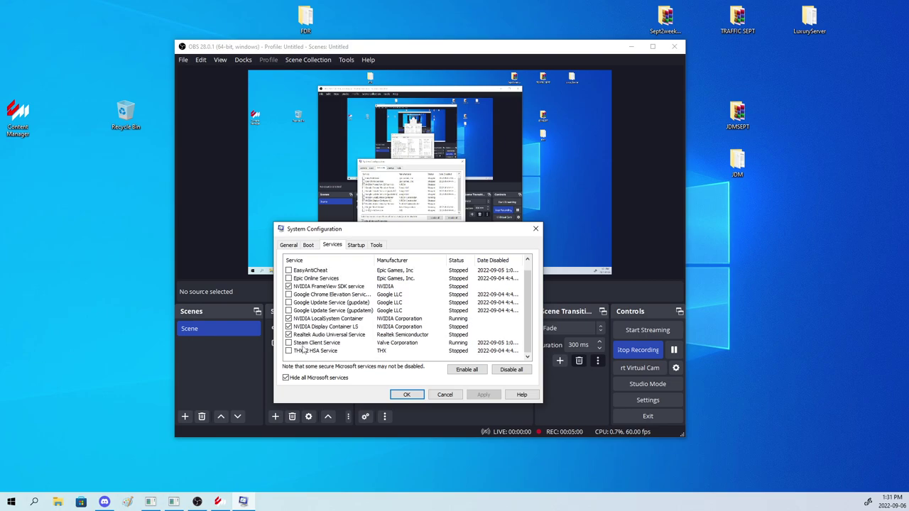
{"action": "scroll", "coordinate": [323, 339], "scroll_direction": "up", "scroll_amount": 1}
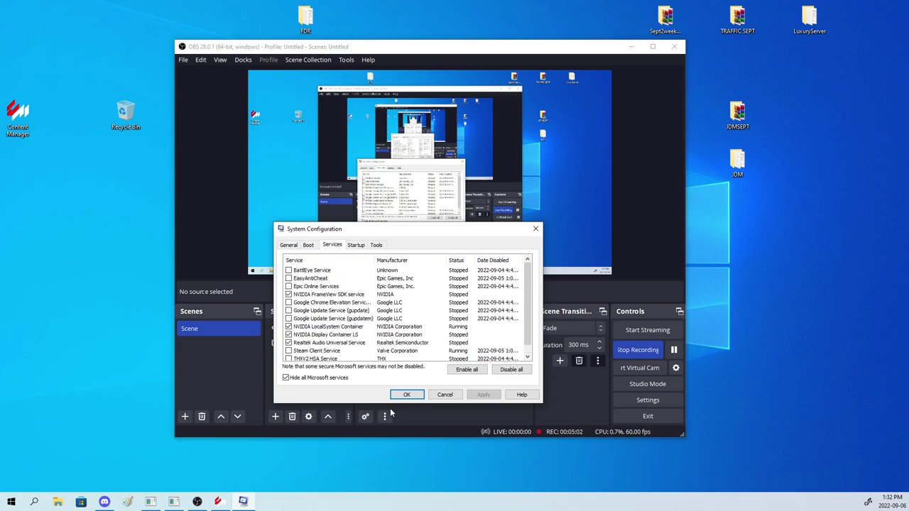
{"action": "left_click", "coordinate": [406, 394]}
{"action": "left_click", "coordinate": [33, 502]}
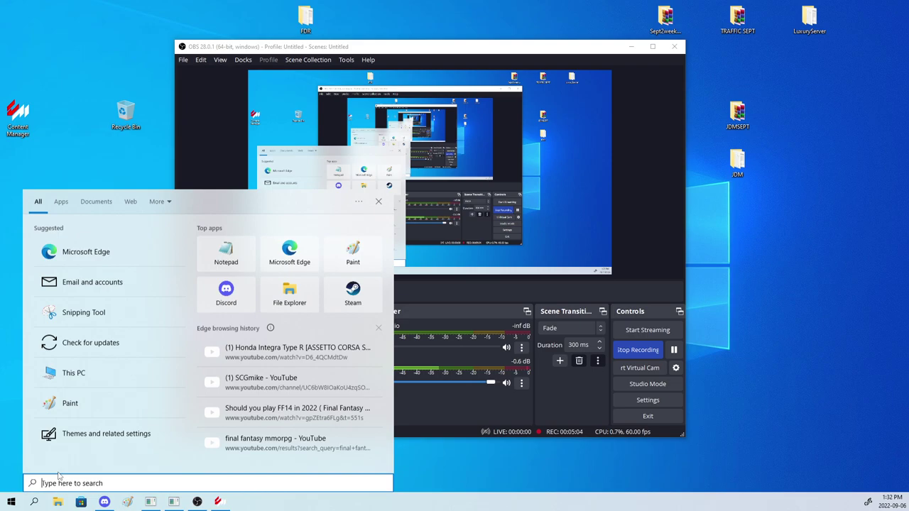
- Open This PC and browse through Local Disk (C:) and Users into the user's profile folder
{"action": "left_click", "coordinate": [106, 378]}
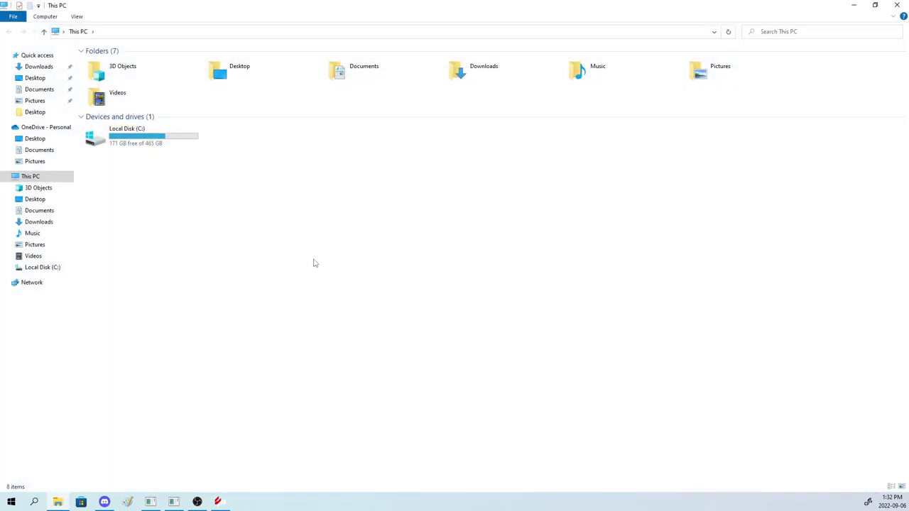
{"action": "double_click", "coordinate": [154, 140]}
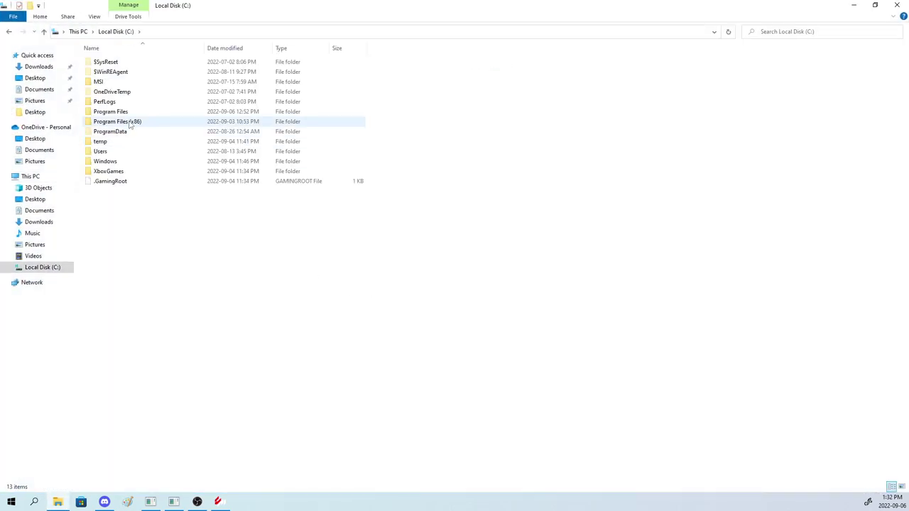
{"action": "double_click", "coordinate": [111, 156]}
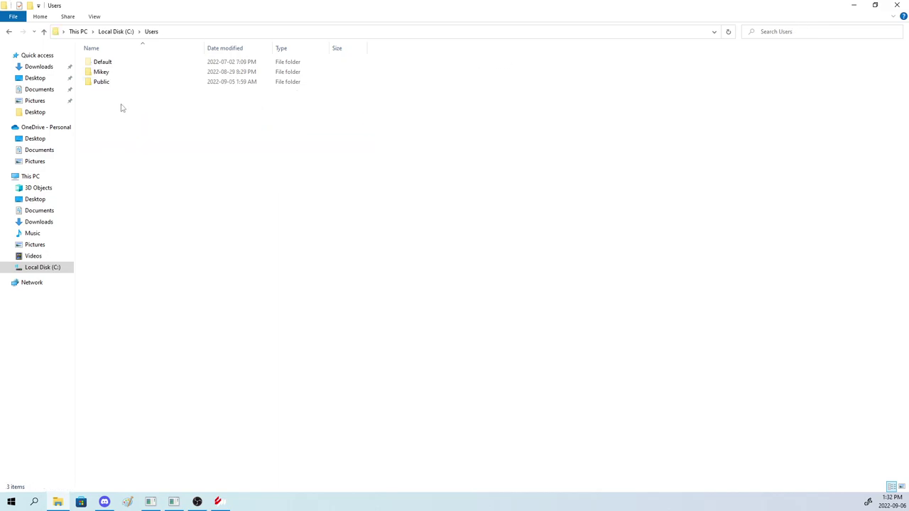
{"action": "double_click", "coordinate": [116, 73]}
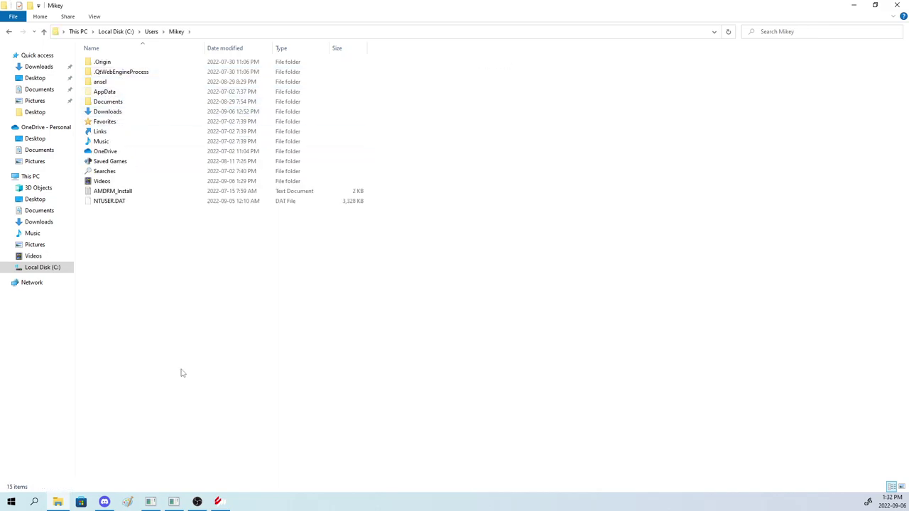
- Minimize Content Manager, go back up to the C: drive root, and close File Explorer
{"action": "left_click", "coordinate": [218, 501]}
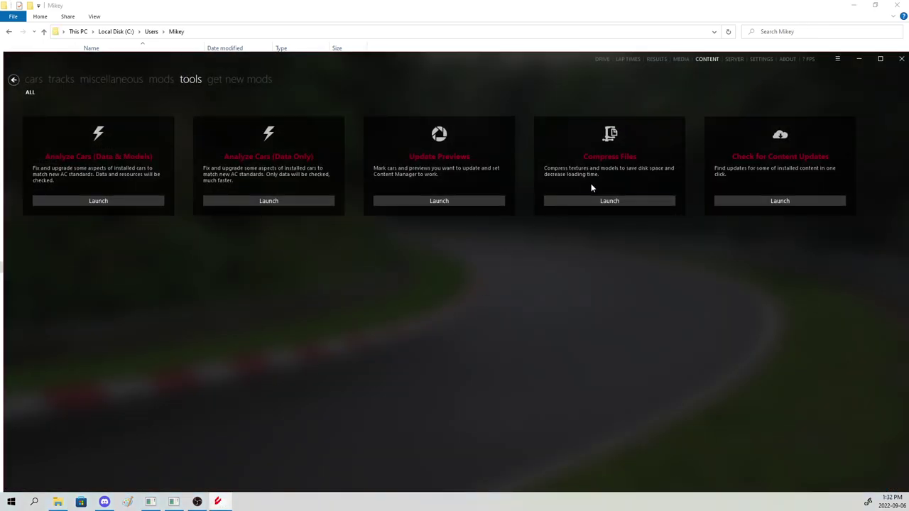
{"action": "left_click", "coordinate": [858, 58]}
{"action": "left_click", "coordinate": [853, 6]}
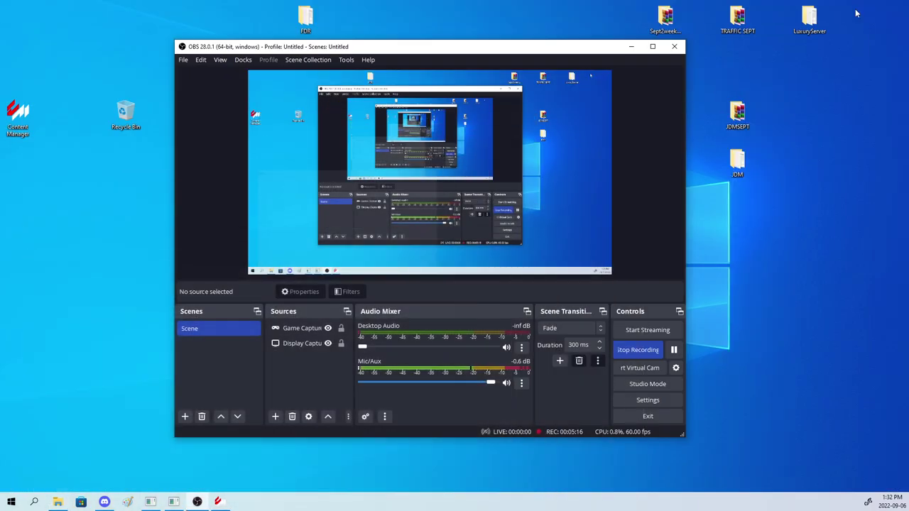
{"action": "left_click", "coordinate": [58, 501]}
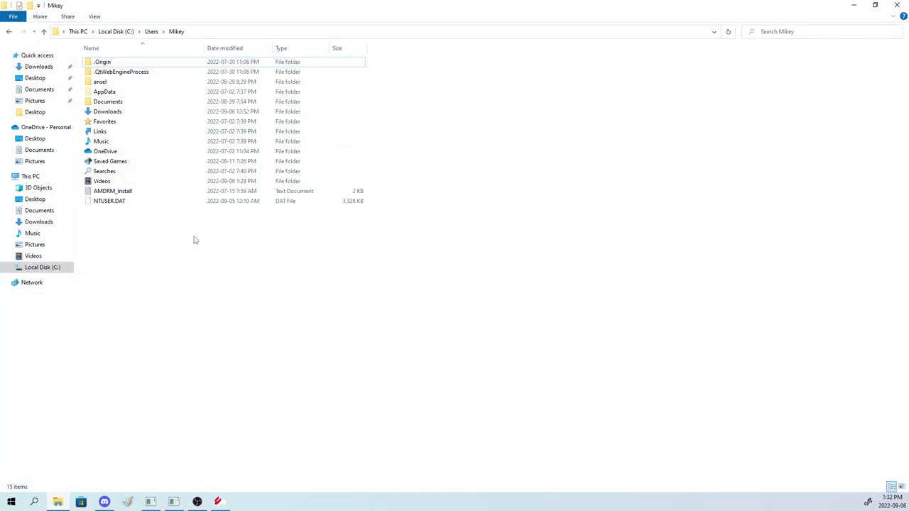
{"action": "left_click", "coordinate": [127, 72]}
{"action": "left_click", "coordinate": [9, 31]}
{"action": "left_click", "coordinate": [117, 31]}
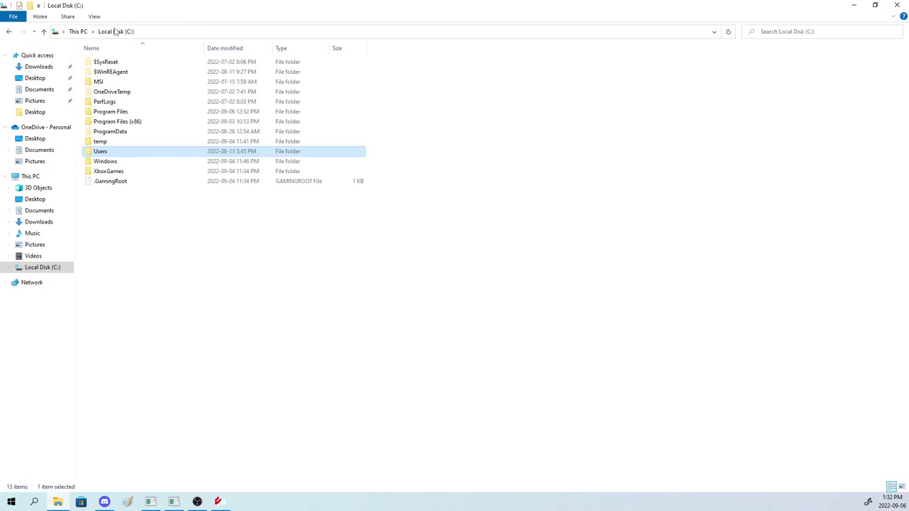
{"action": "left_click", "coordinate": [135, 112]}
{"action": "left_click", "coordinate": [897, 5]}
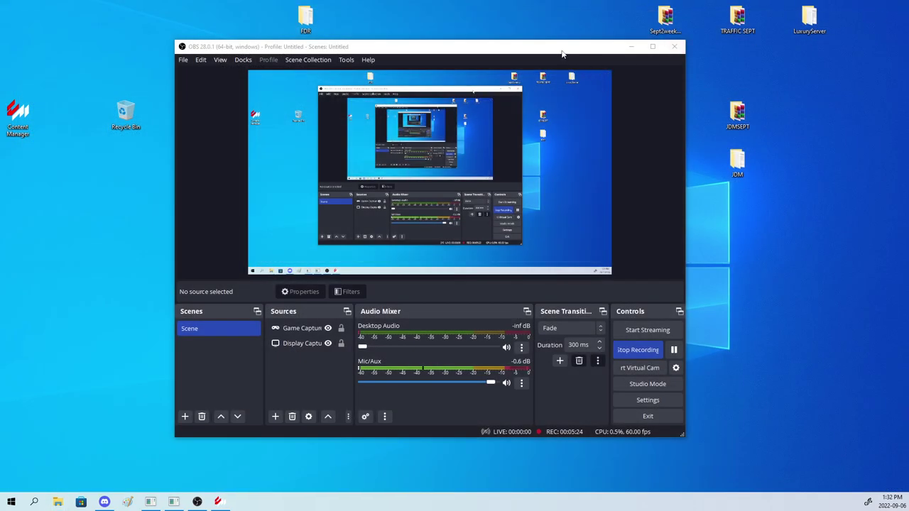
{"action": "left_click_drag", "start_coordinate": [565, 51], "coordinate": [522, 79]}
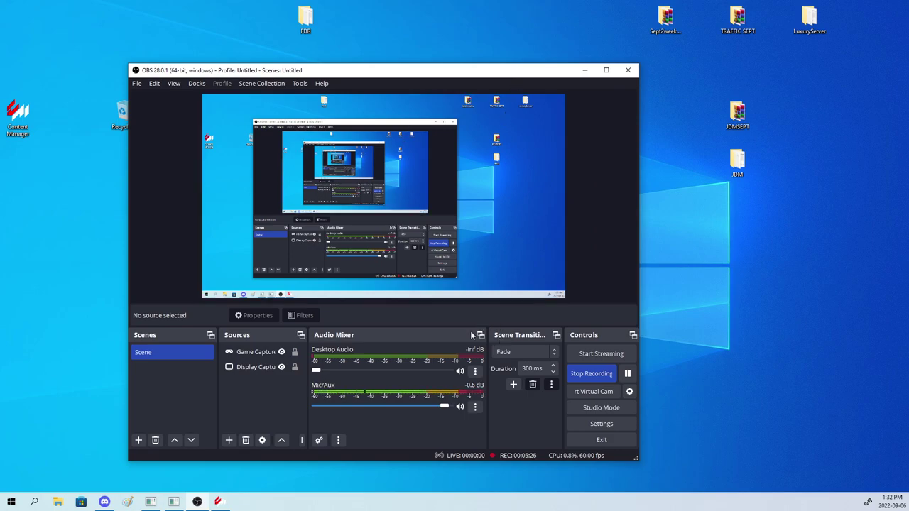
- Open Task Manager from the taskbar and view Memory: 6.8 GB of 31.9 GB in use (21%)
{"action": "right_click", "coordinate": [289, 501]}
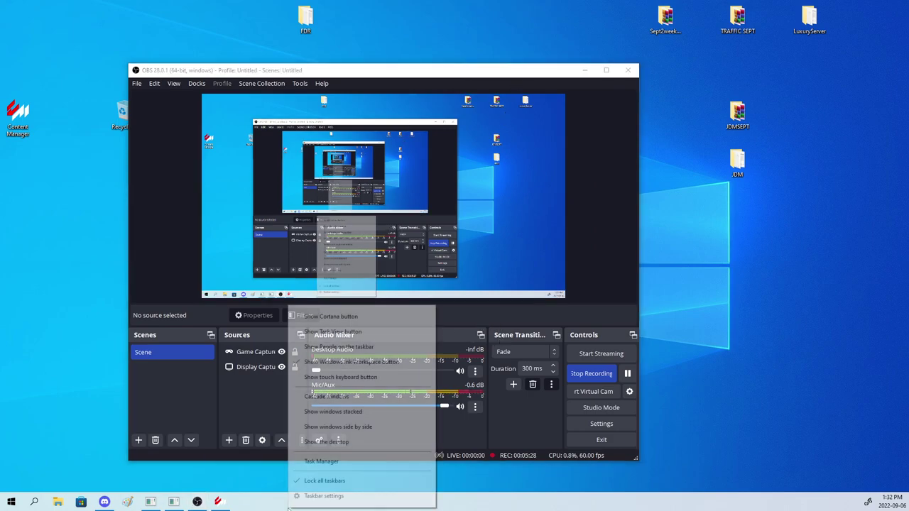
{"action": "left_click", "coordinate": [322, 461]}
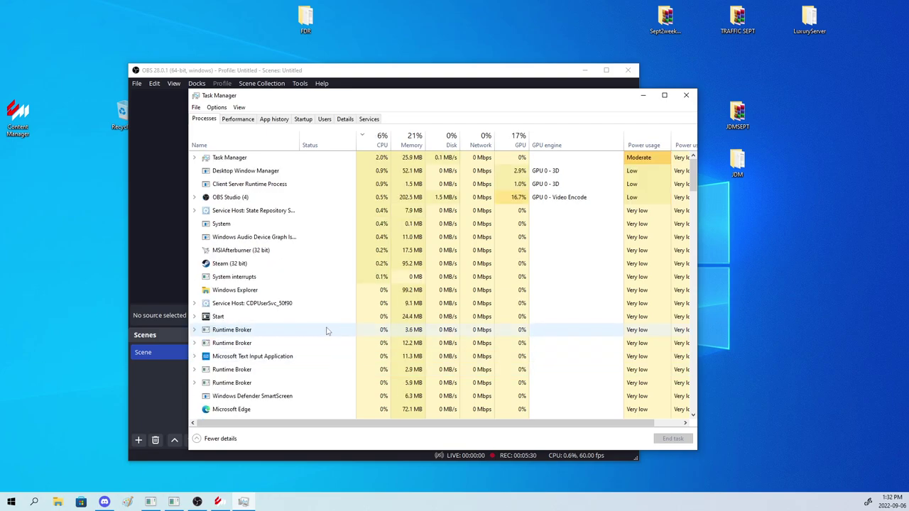
{"action": "right_click", "coordinate": [319, 331]}
{"action": "left_click", "coordinate": [264, 221]}
{"action": "left_click", "coordinate": [237, 118]}
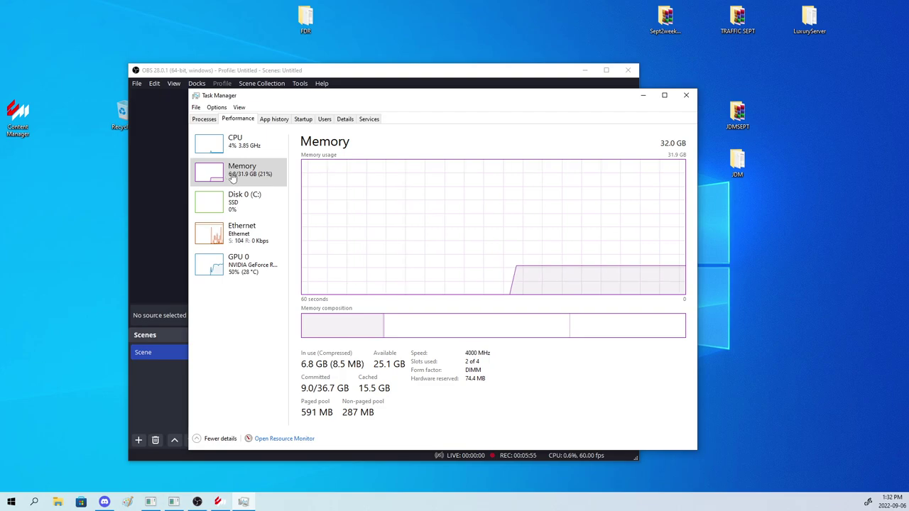
{"action": "right_click", "coordinate": [205, 123]}
{"action": "left_click", "coordinate": [310, 96]}
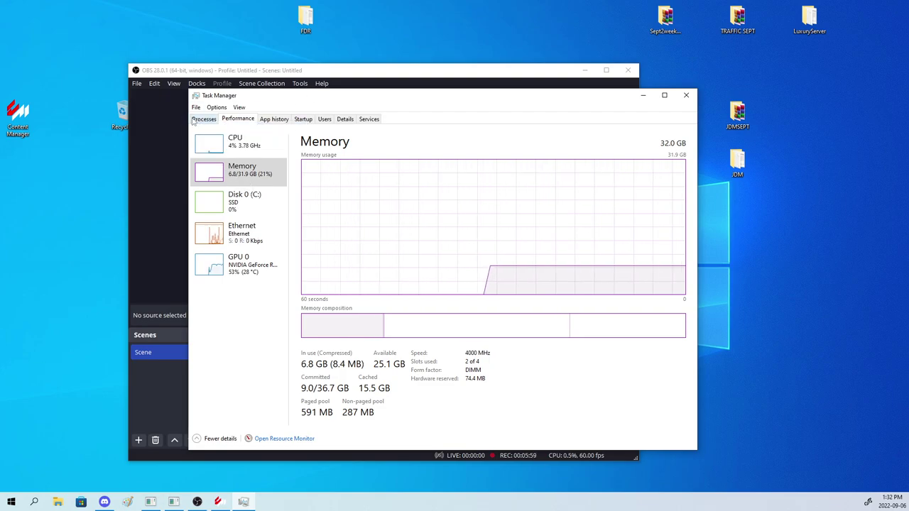
{"action": "left_click", "coordinate": [204, 118]}
{"action": "left_click", "coordinate": [237, 119]}
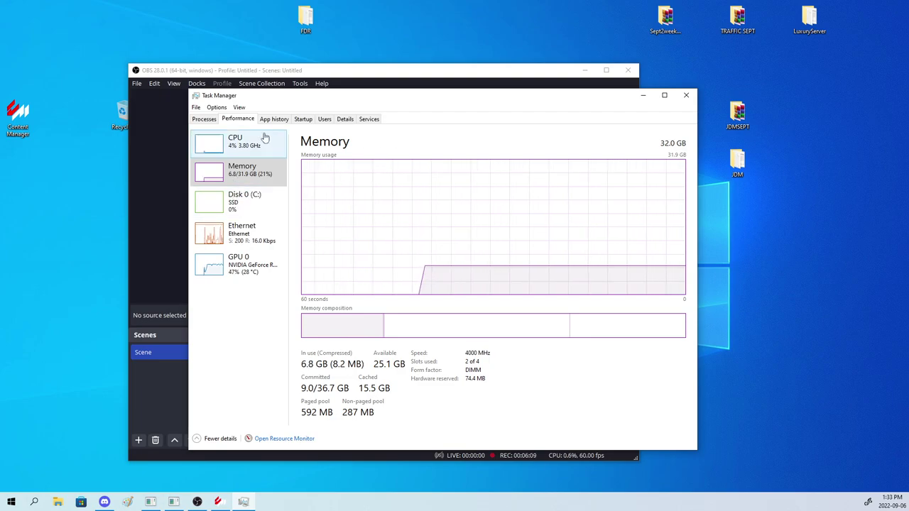
- Review the running processes, selecting System interrupts, then minimize Task Manager to reveal OBS Studio
{"action": "left_click", "coordinate": [206, 120]}
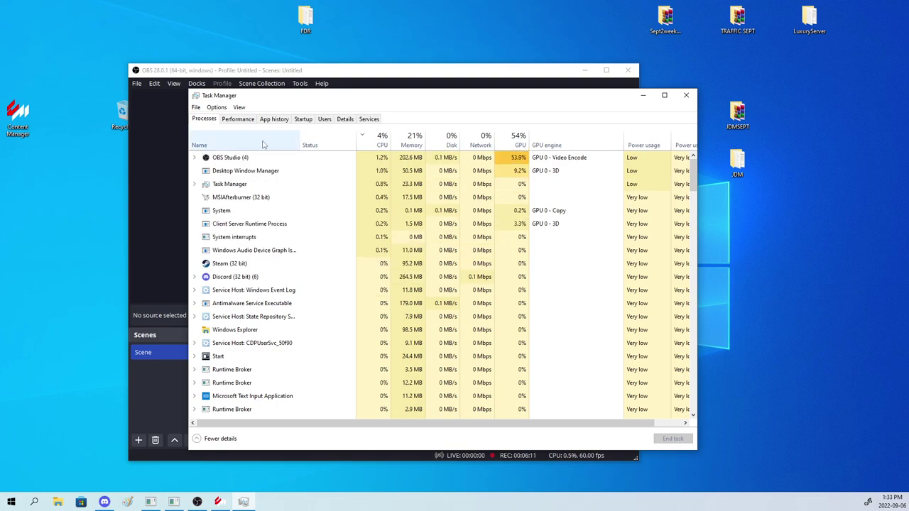
{"action": "left_click", "coordinate": [256, 237]}
{"action": "left_click_drag", "start_coordinate": [359, 108], "coordinate": [318, 147]}
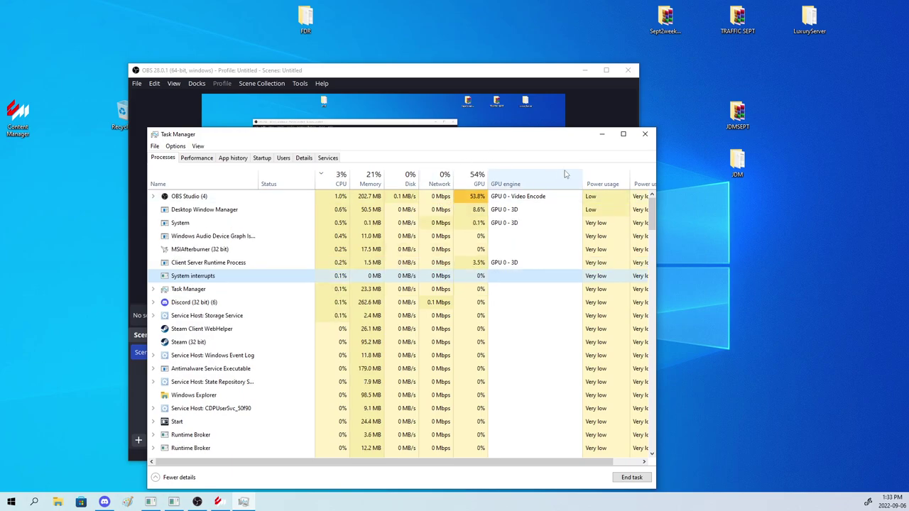
{"action": "left_click", "coordinate": [602, 135]}
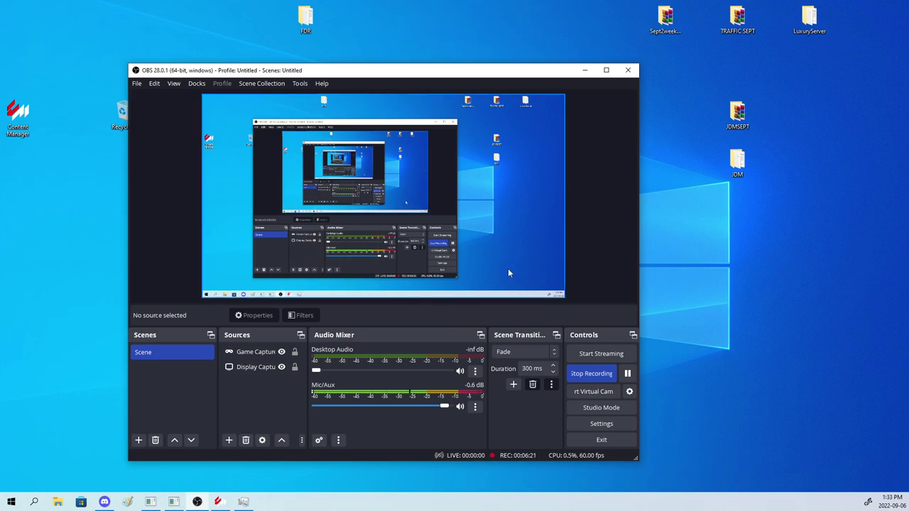